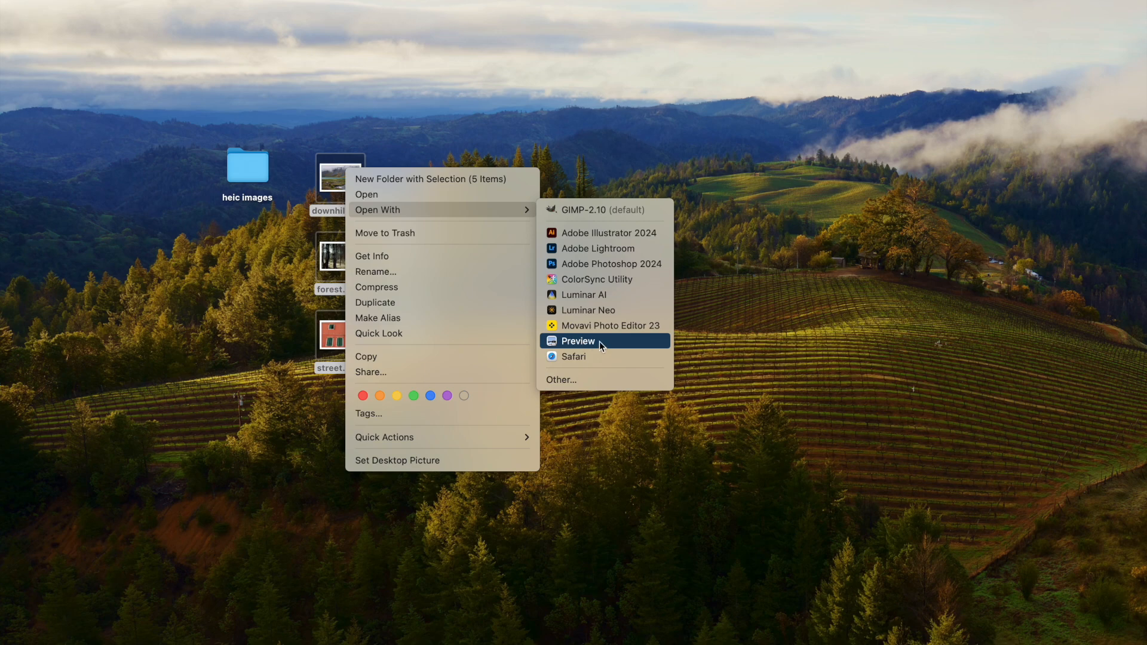
Open the five selected HEIC files in Preview and start exporting all of them together
{"action": "left_click", "coordinate": [600, 341]}
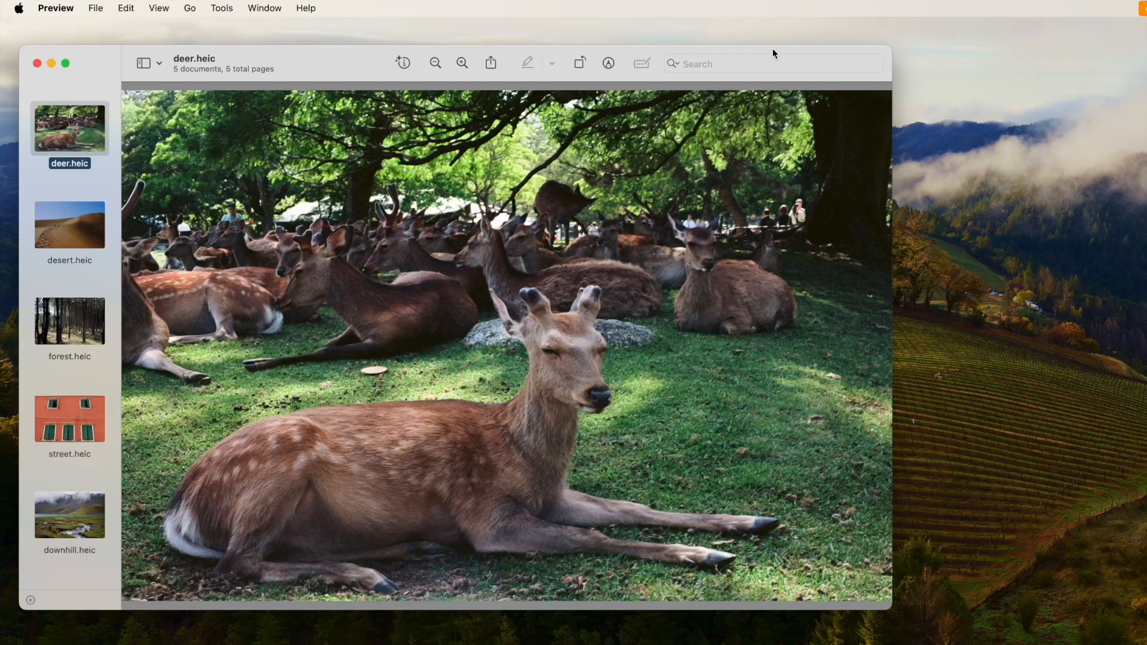
{"action": "left_click", "coordinate": [93, 524], "text": "shift"}
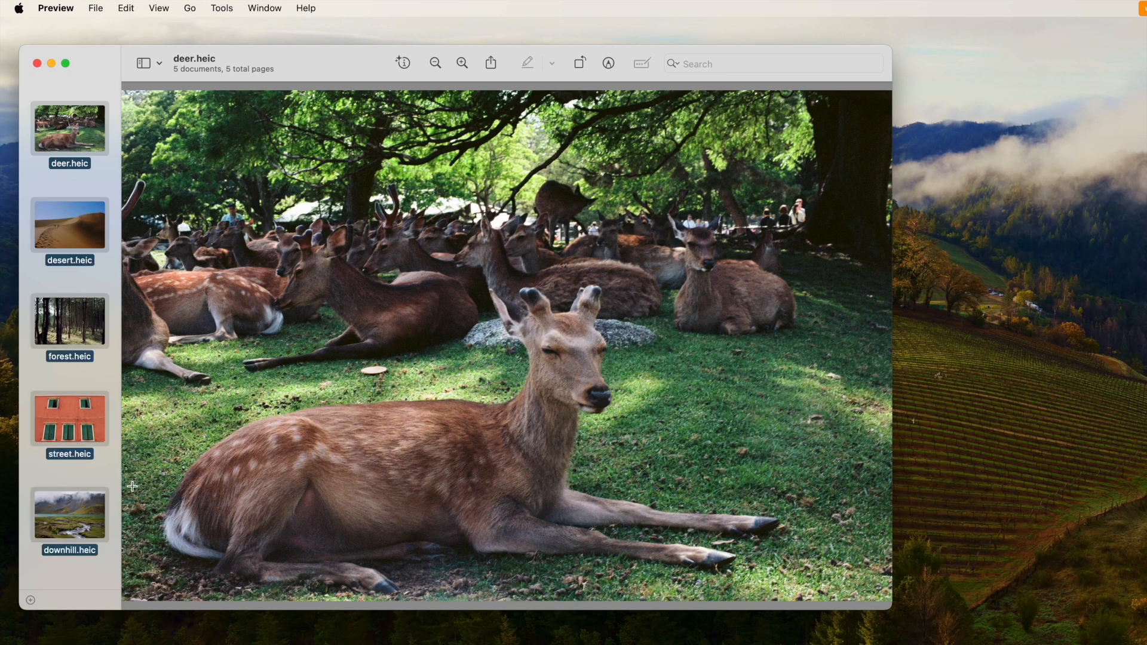
{"action": "left_click", "coordinate": [96, 9]}
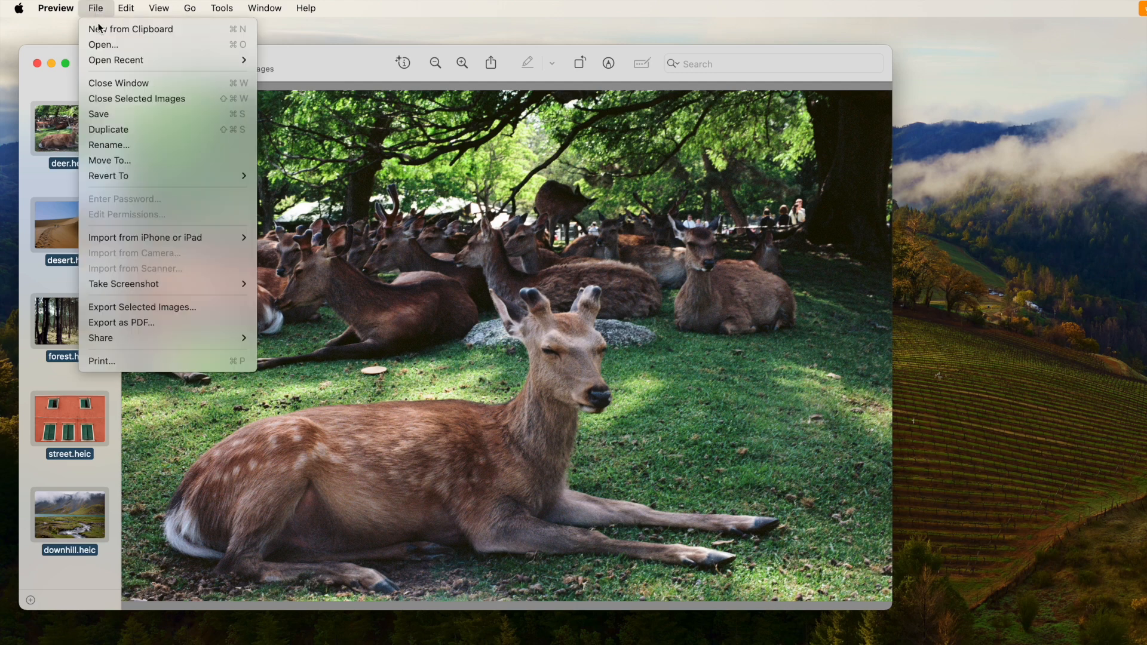
{"action": "left_click", "coordinate": [122, 307]}
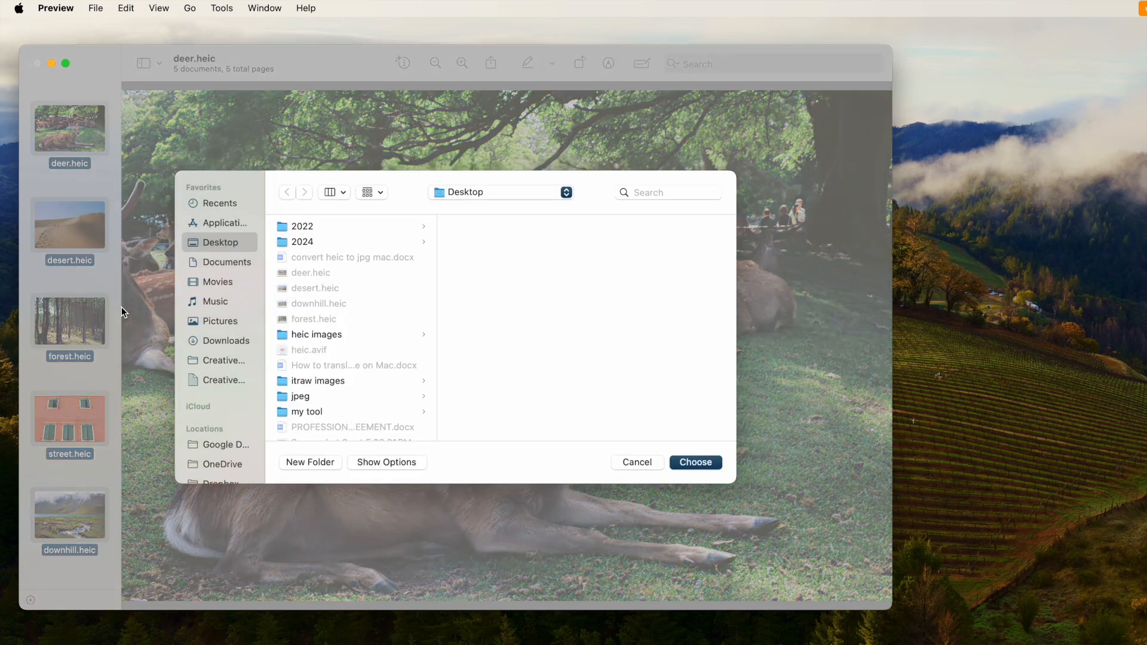
Export the images as JPEG with the quality set near Best to the jpgs folder on the Desktop
{"action": "left_click", "coordinate": [394, 463]}
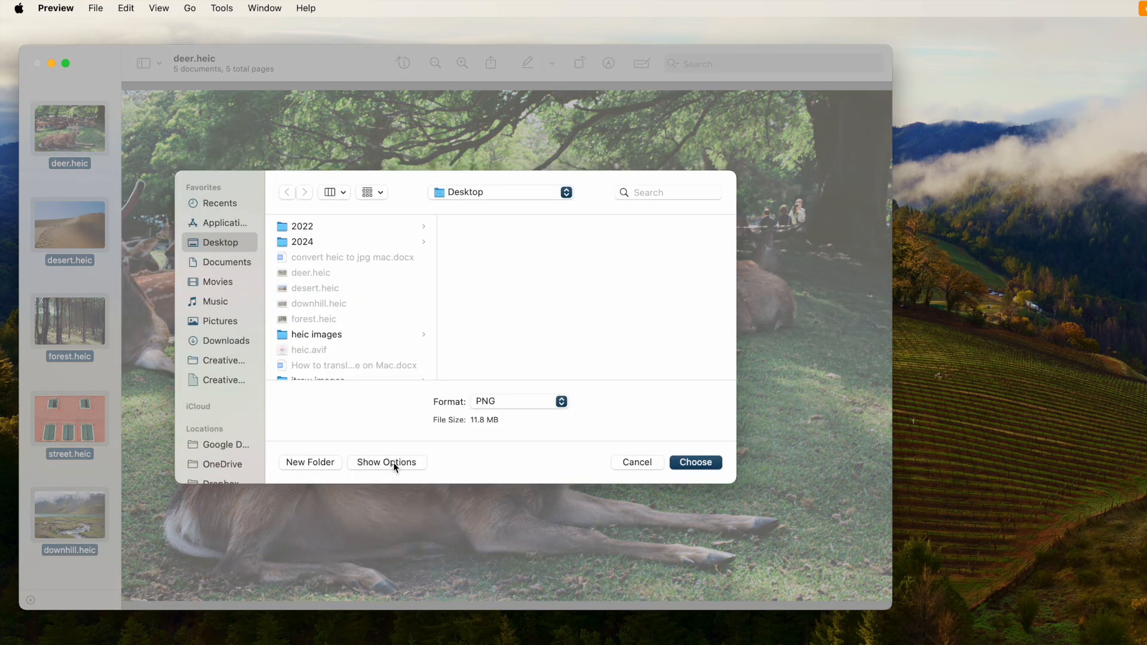
{"action": "left_click", "coordinate": [520, 400]}
{"action": "left_click", "coordinate": [500, 338]}
{"action": "scroll", "coordinate": [364, 295], "scroll_direction": "down", "scroll_amount": 4}
{"action": "left_click", "coordinate": [303, 306]}
{"action": "mouse_move", "coordinate": [558, 392]}
{"action": "left_mouse_down"}
{"action": "mouse_move", "coordinate": [494, 389]}
{"action": "mouse_move", "coordinate": [565, 394]}
{"action": "left_mouse_up"}
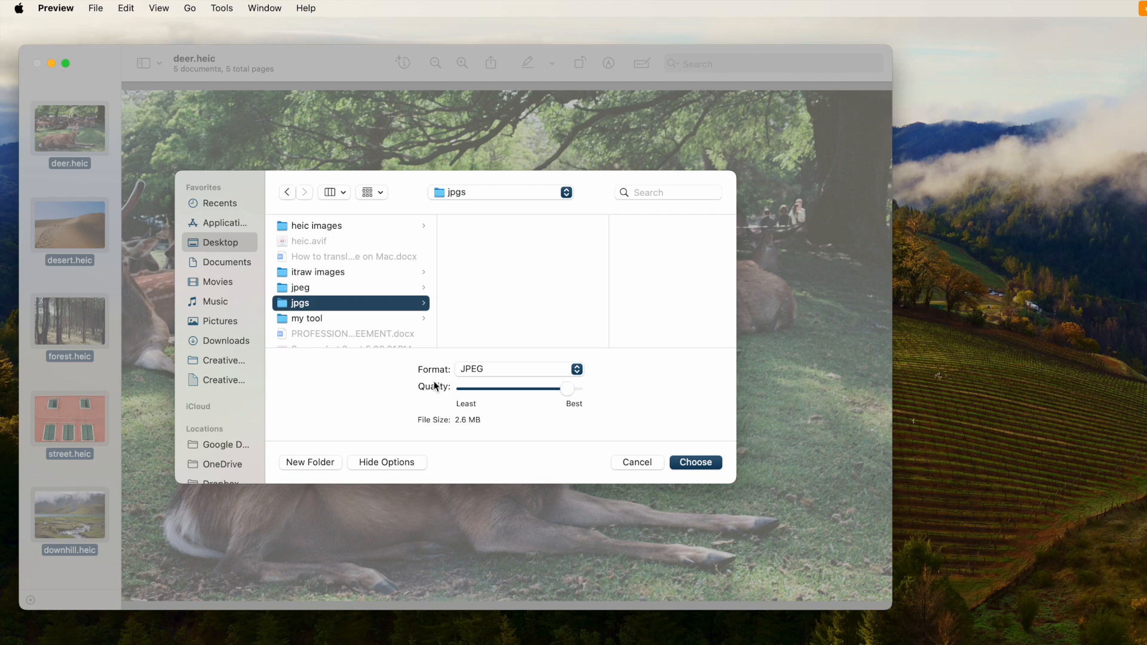
{"action": "left_click", "coordinate": [687, 464]}
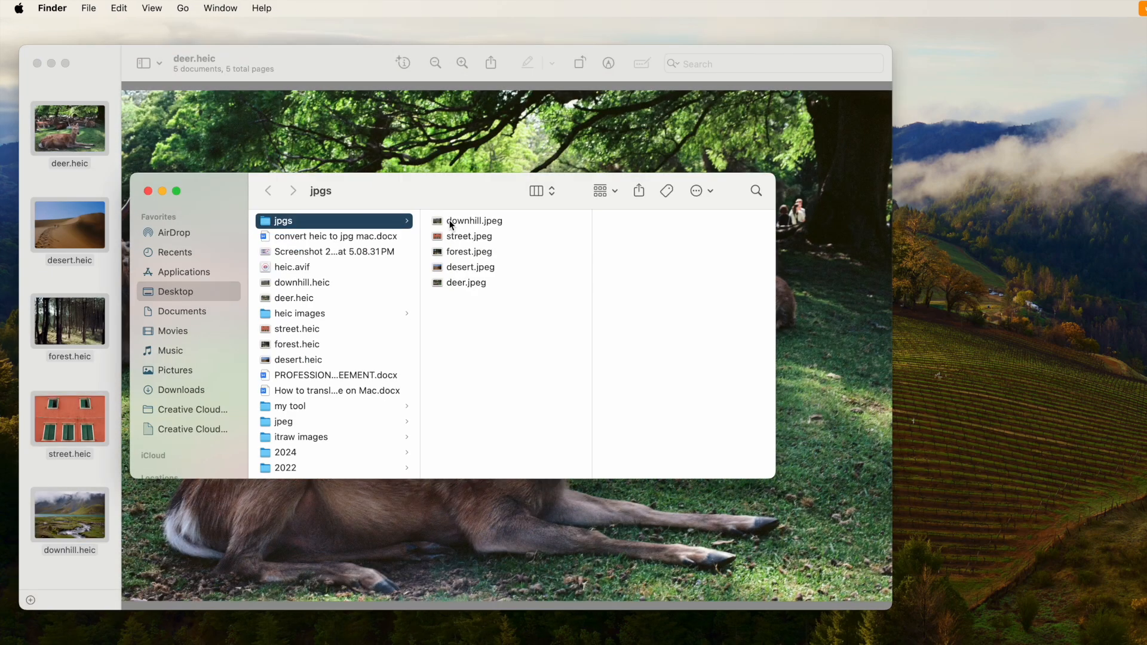
Check the exported JPEG files one after another in the jpgs folder
{"action": "left_click", "coordinate": [452, 222]}
{"action": "key", "text": "Down"}
{"action": "key", "text": "Down"}
{"action": "key", "text": "Down"}
{"action": "key", "text": "Down"}
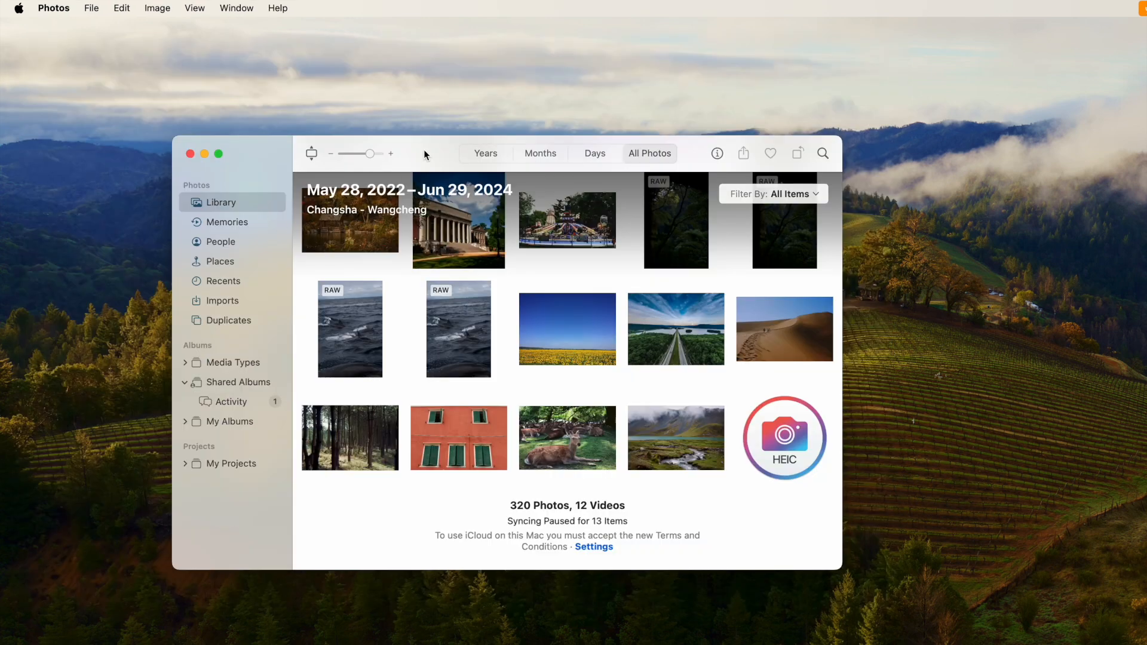
Switch to Photos and import the five HEIC files from the desktop, showing them in Imports
{"action": "left_click_drag", "start_coordinate": [424, 149], "coordinate": [695, 115]}
{"action": "left_click_drag", "start_coordinate": [291, 157], "coordinate": [421, 427]}
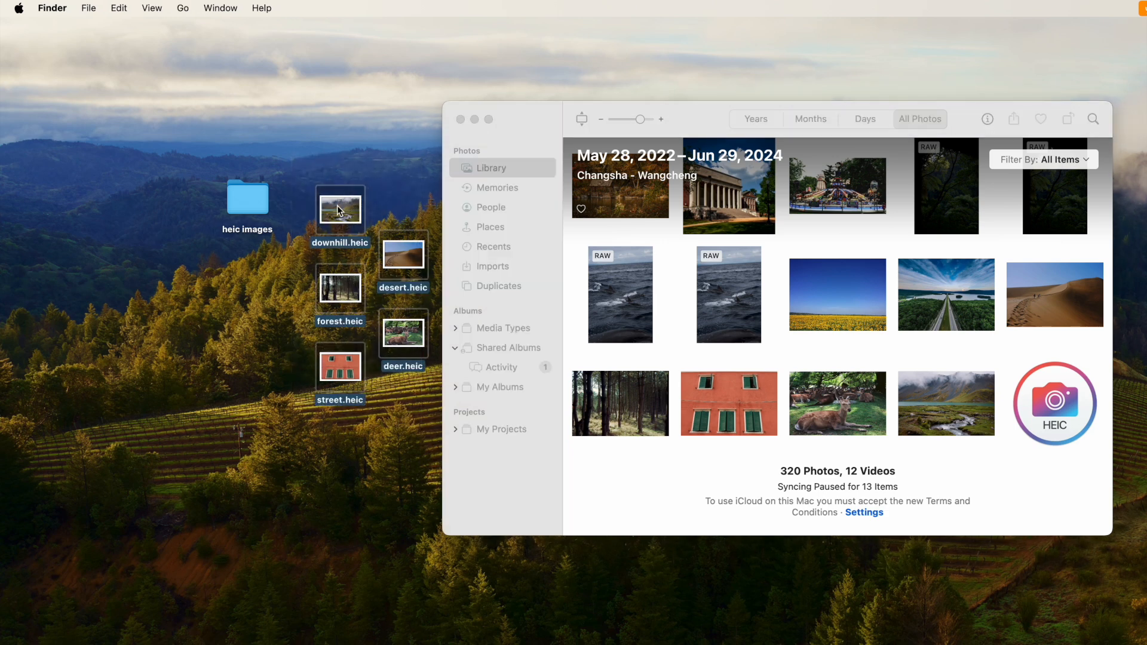
{"action": "left_click_drag", "start_coordinate": [341, 212], "coordinate": [778, 268]}
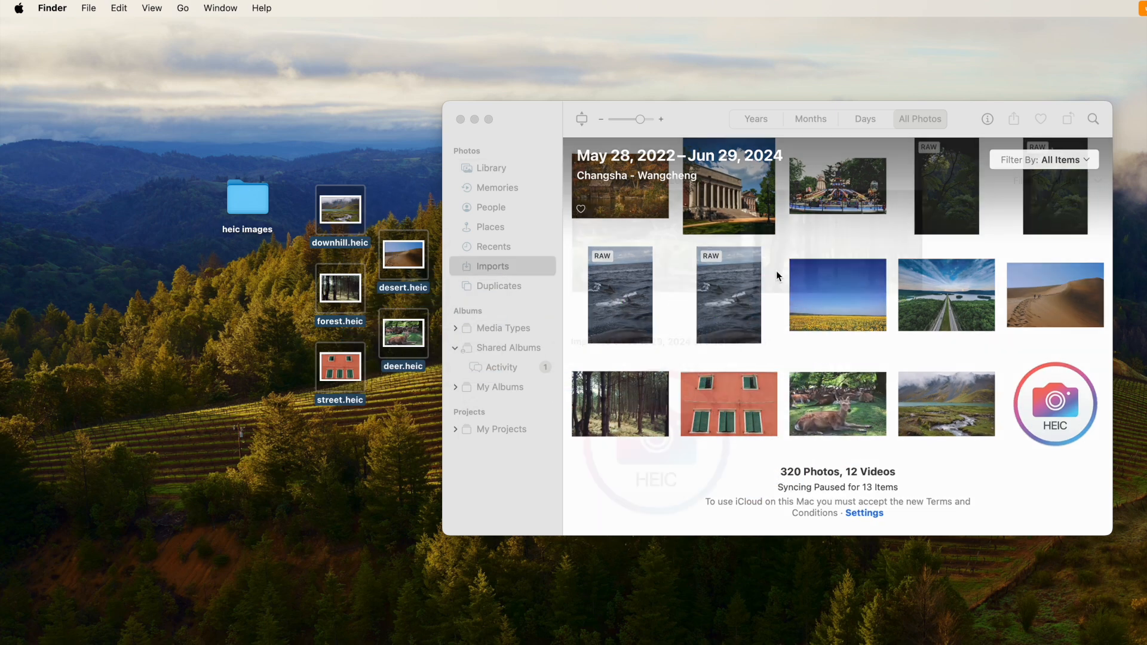
{"action": "scroll", "coordinate": [873, 317], "scroll_direction": "down", "scroll_amount": 2}
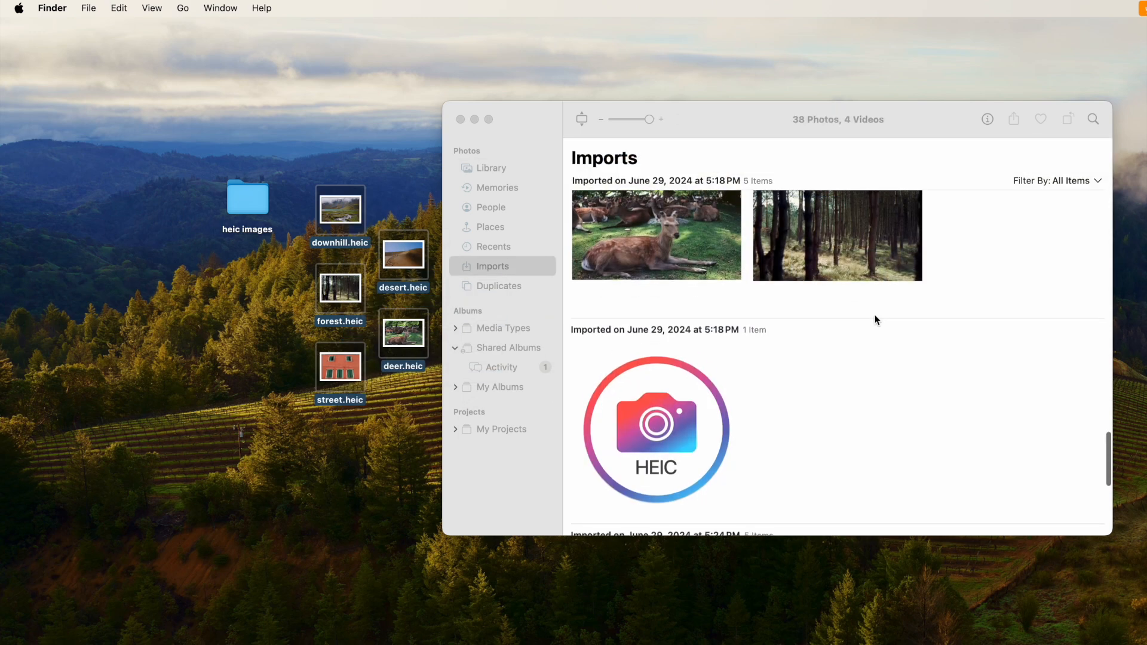
{"action": "scroll", "coordinate": [876, 320], "scroll_direction": "down", "scroll_amount": 4}
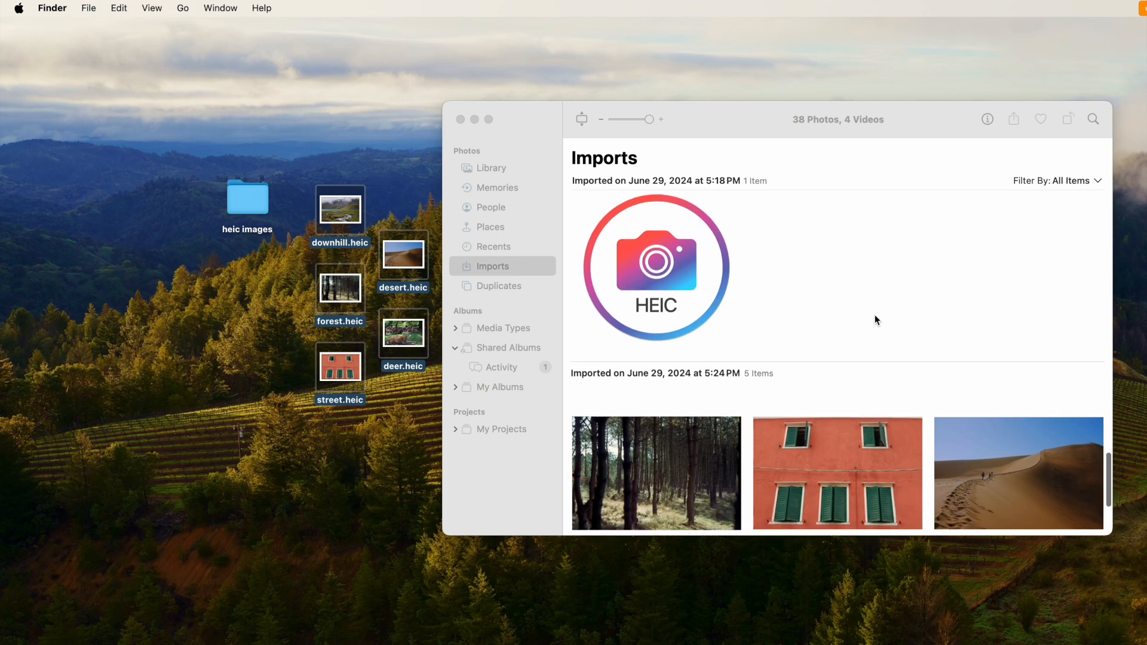
{"action": "scroll", "coordinate": [876, 319], "scroll_direction": "down", "scroll_amount": 2}
{"action": "scroll", "coordinate": [876, 320], "scroll_direction": "down", "scroll_amount": 4}
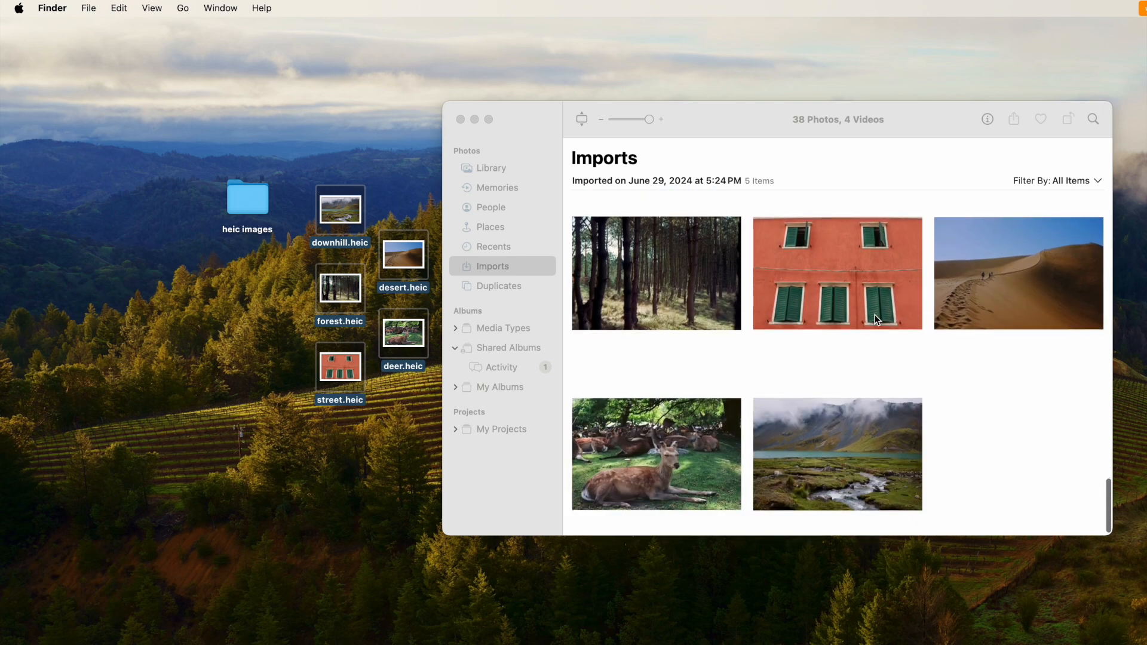
Select the five newly imported photos and start exporting them
{"action": "key", "text": "super+a"}
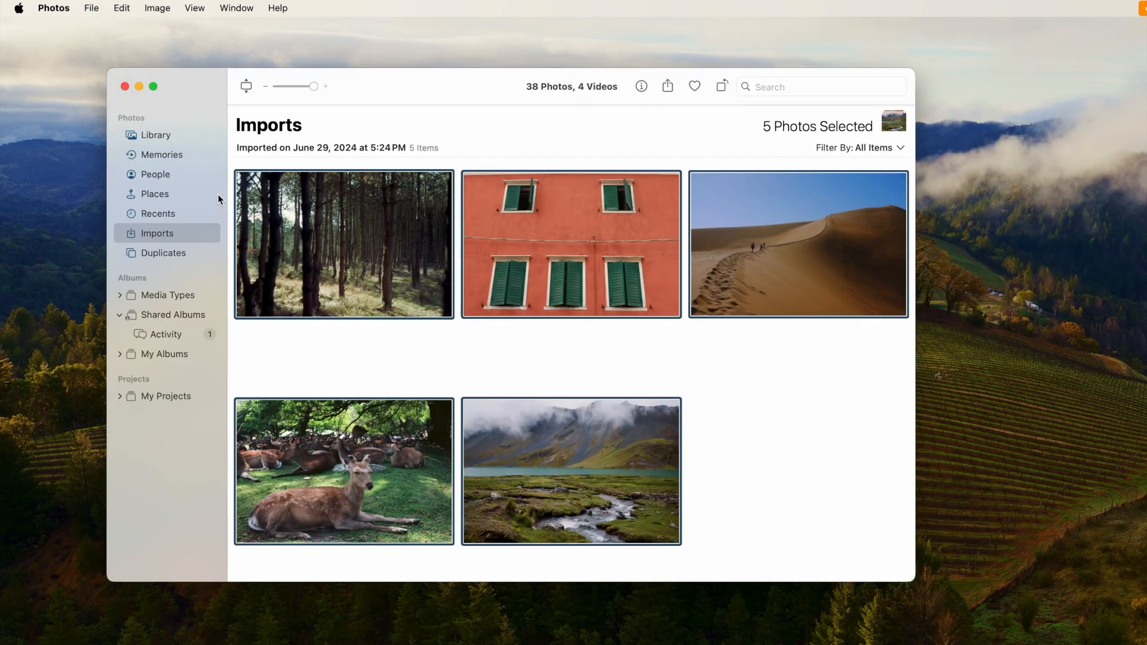
{"action": "left_click", "coordinate": [91, 7]}
{"action": "mouse_move", "coordinate": [96, 114]}
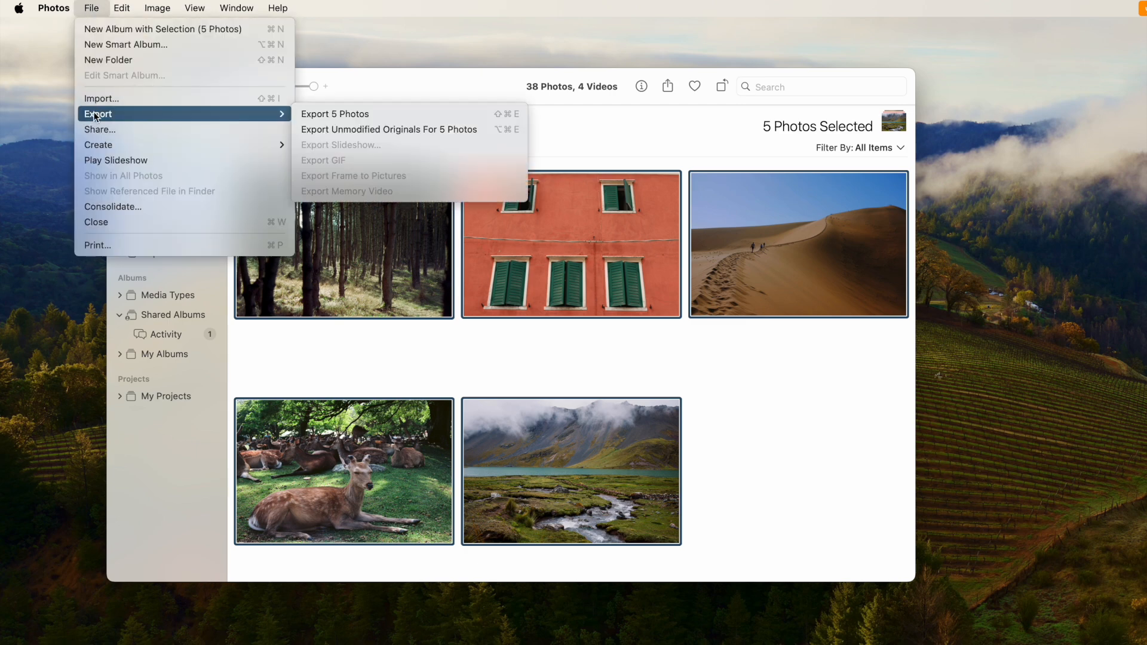
{"action": "left_click", "coordinate": [342, 114]}
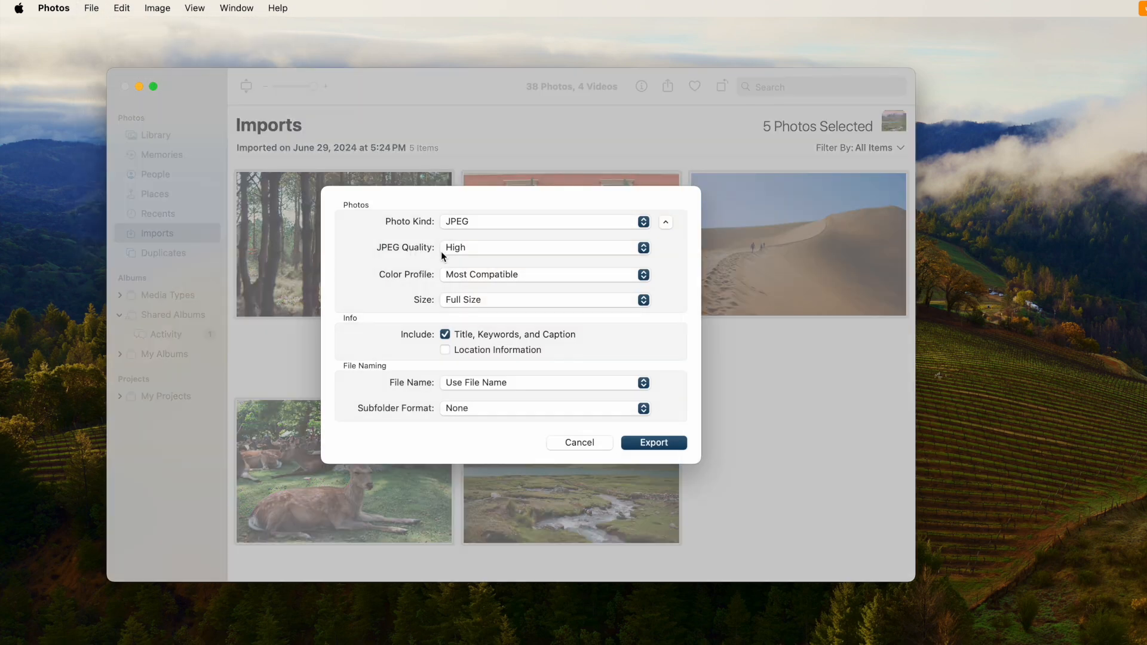
Change the JPEG quality and export the photos to the jpgs folder
{"action": "left_click", "coordinate": [540, 246]}
{"action": "left_click", "coordinate": [463, 230]}
{"action": "left_click", "coordinate": [644, 443]}
{"action": "scroll", "coordinate": [453, 370], "scroll_direction": "down", "scroll_amount": 3}
{"action": "left_click", "coordinate": [717, 443]}
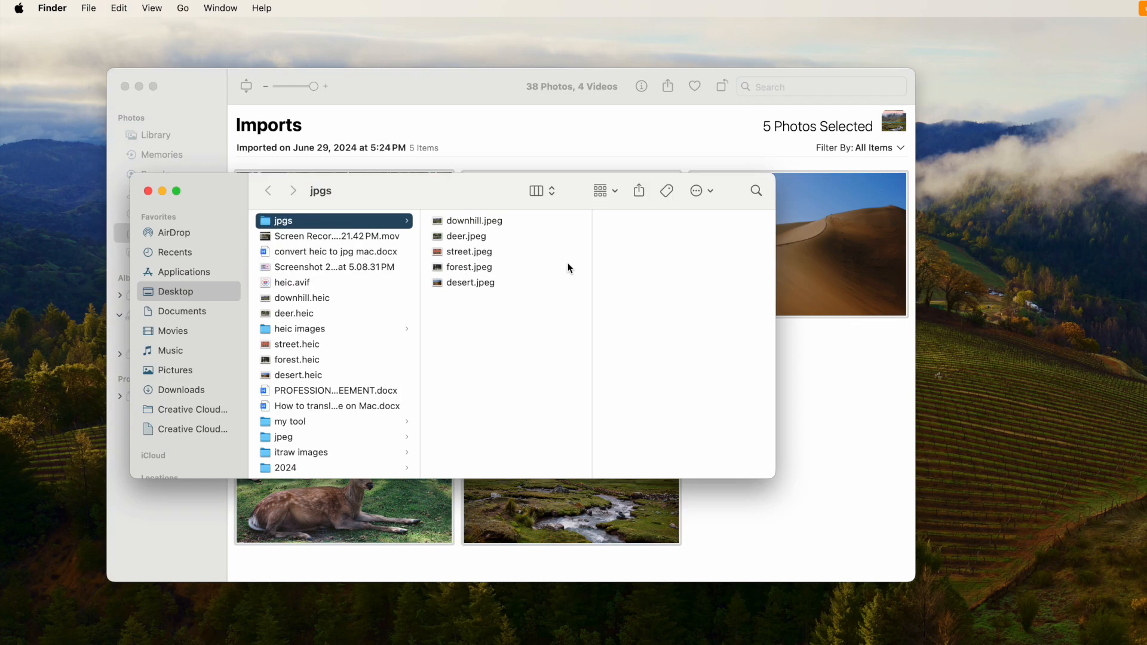
Look through the five JPEG files that Photos exported to the jpgs folder
{"action": "left_click", "coordinate": [474, 222]}
{"action": "key", "text": "Down"}
{"action": "key", "text": "Down"}
{"action": "key", "text": "Down"}
{"action": "key", "text": "Down"}
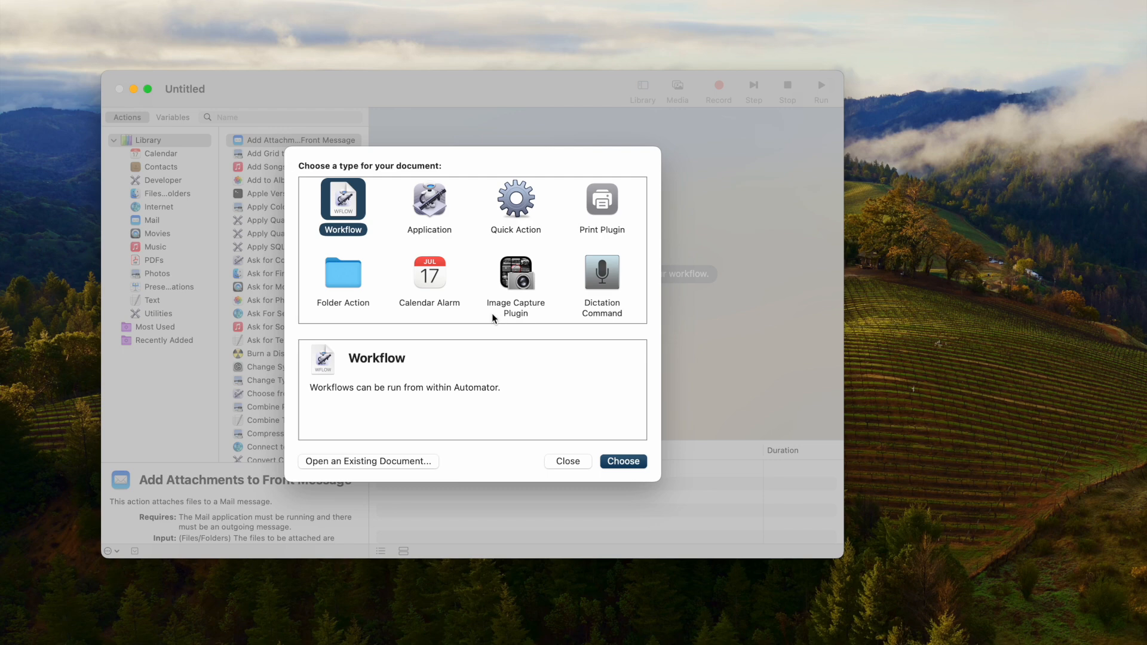
Create a new Automator workflow and add the Ask for Finder Items action from the files and folders library
{"action": "left_click", "coordinate": [621, 461]}
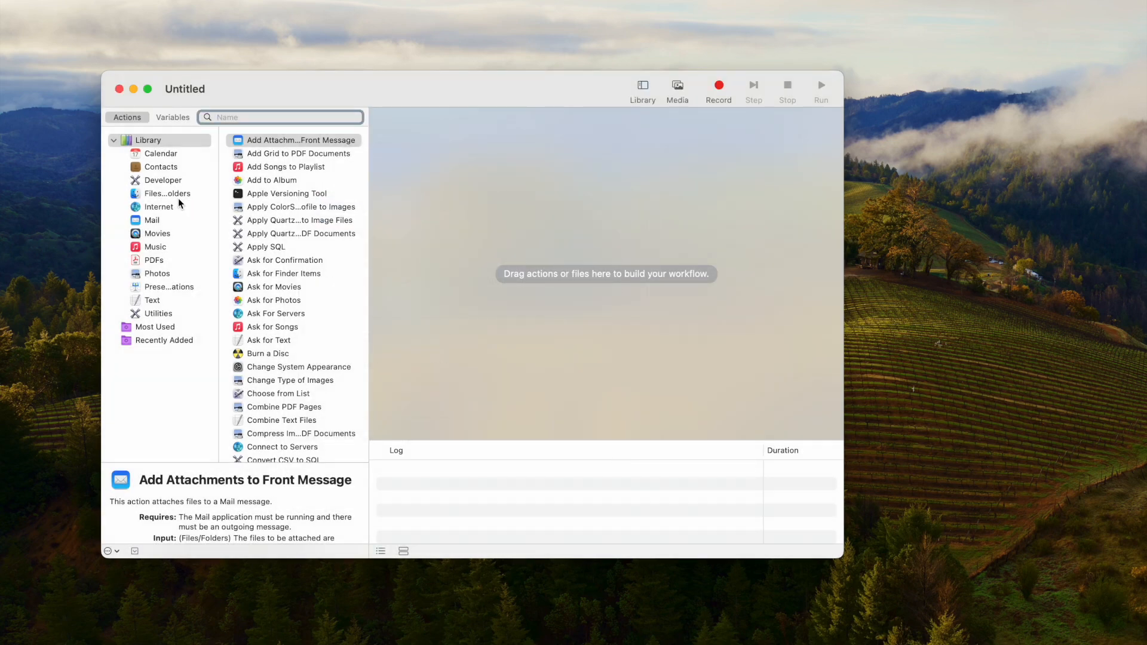
{"action": "left_click", "coordinate": [170, 196]}
{"action": "left_click_drag", "start_coordinate": [266, 141], "coordinate": [484, 184]}
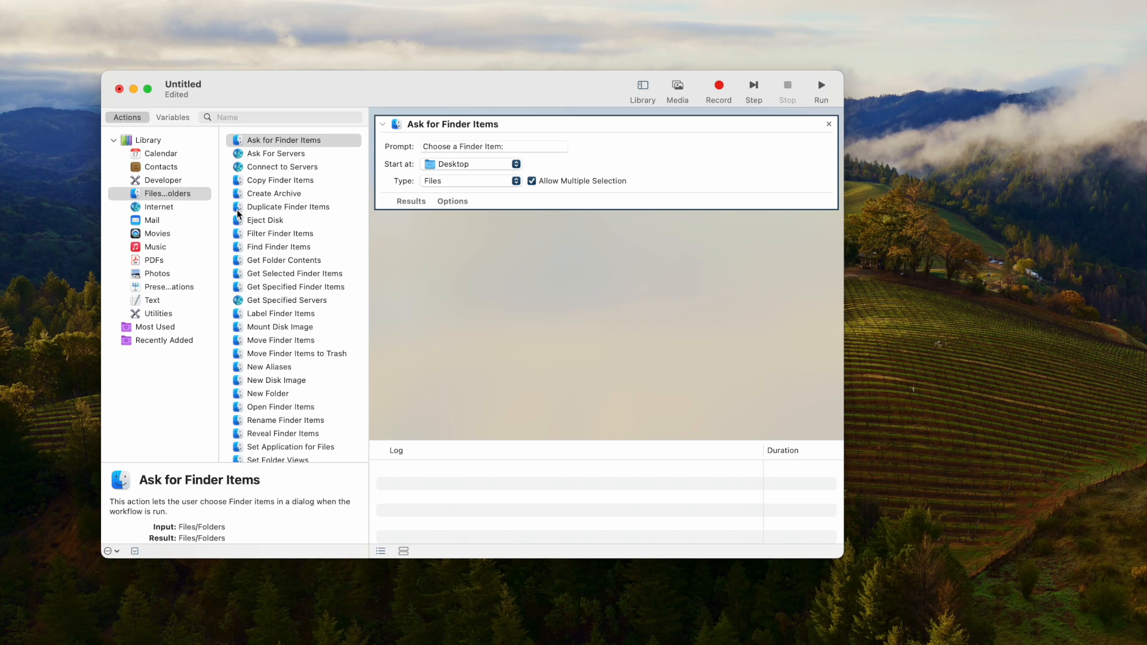
Add the Change Type of Images action from the Photos library, including a Copy Finder Items action before it
{"action": "left_click", "coordinate": [159, 275]}
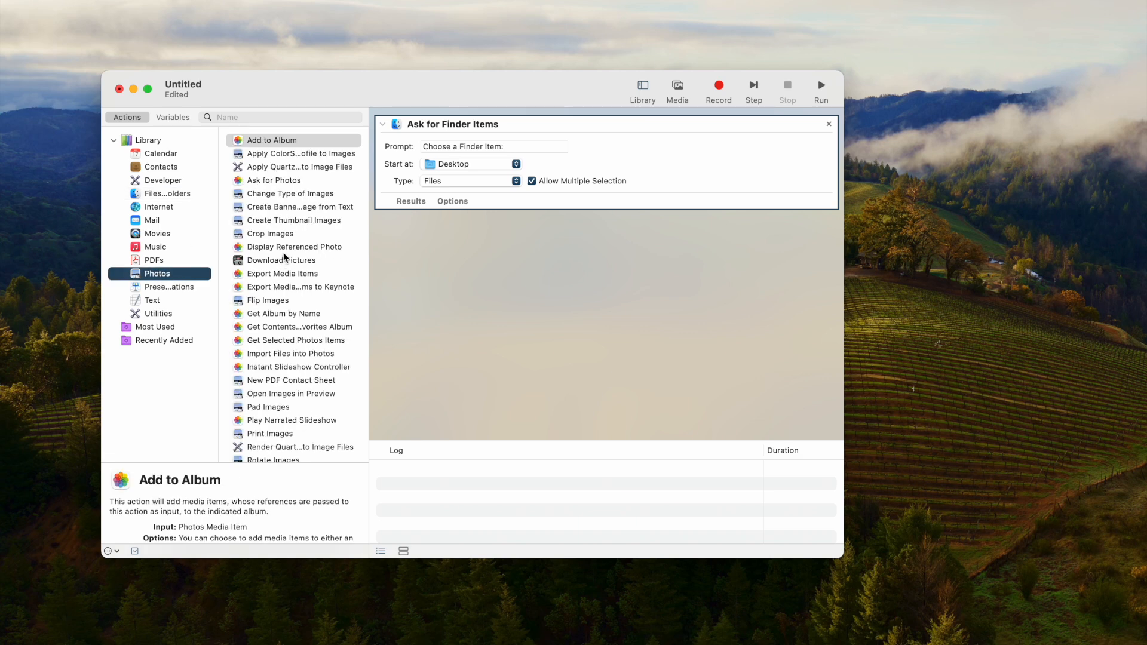
{"action": "left_click_drag", "start_coordinate": [249, 194], "coordinate": [505, 299]}
{"action": "left_click", "coordinate": [502, 361]}
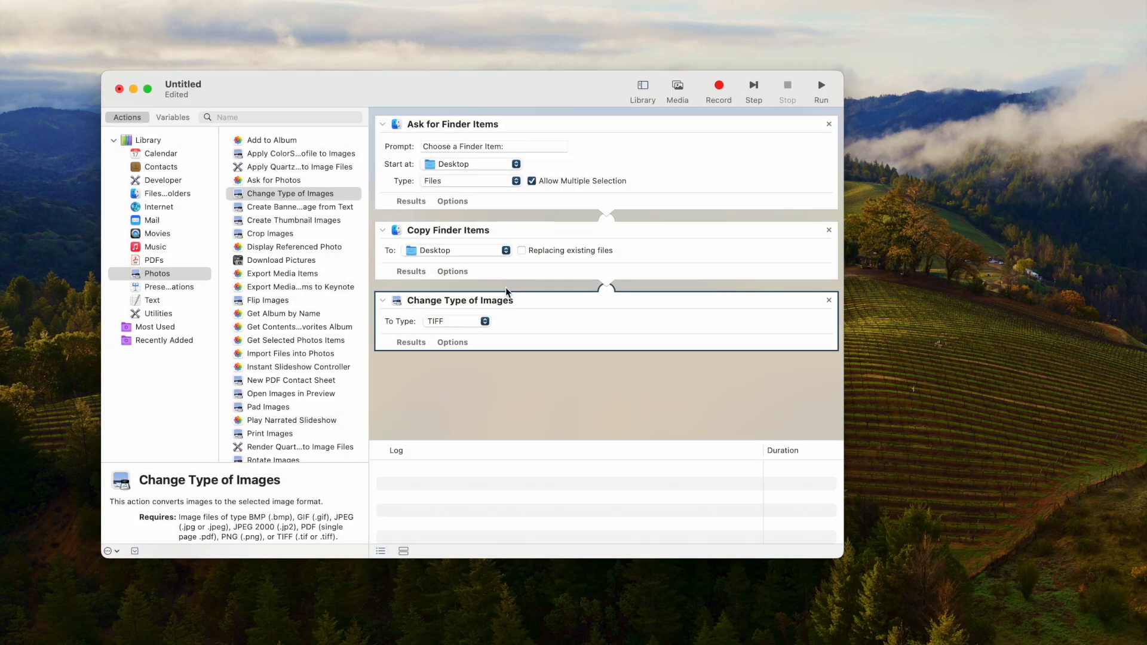
Set the destination of the Copy Finder Items action to the jpgs folder on the Desktop
{"action": "left_click", "coordinate": [505, 251]}
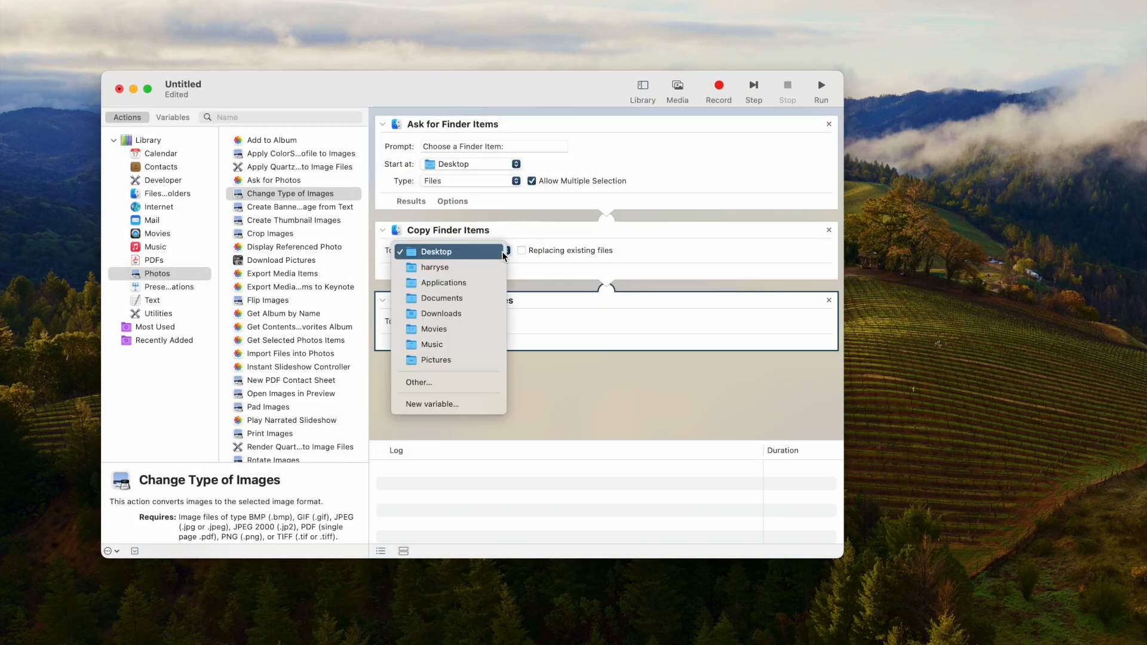
{"action": "left_click", "coordinate": [440, 383]}
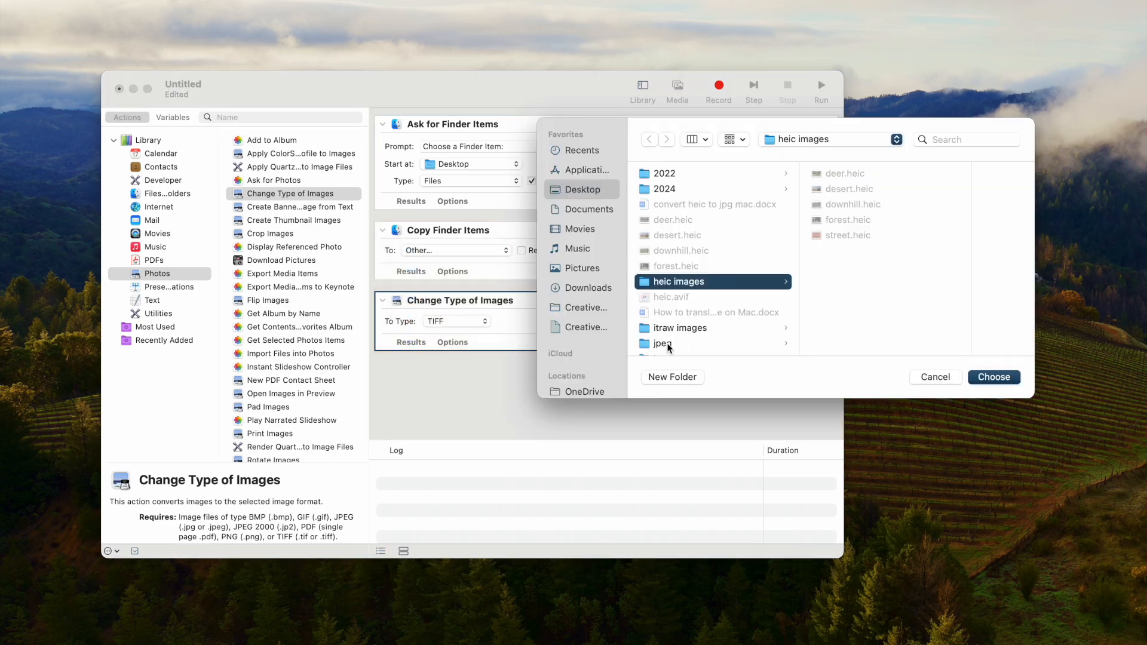
{"action": "scroll", "coordinate": [669, 346], "scroll_direction": "down", "scroll_amount": 2}
{"action": "left_click", "coordinate": [665, 300]}
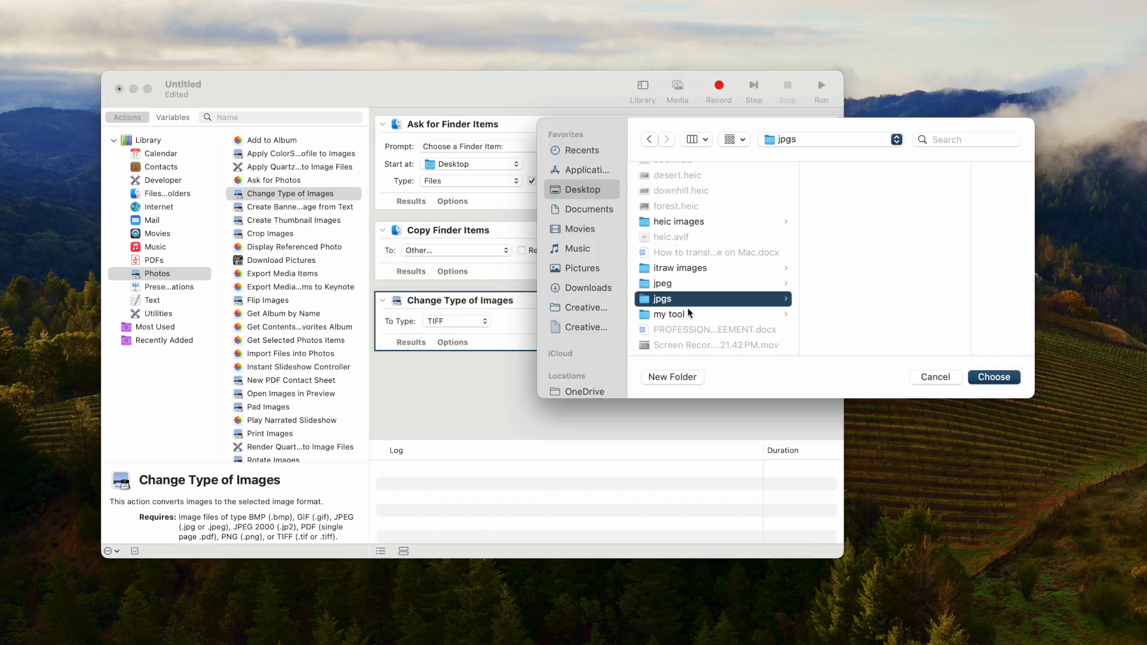
{"action": "left_click", "coordinate": [1014, 382]}
Set the image conversion type to JPEG and allow the copy action to replace existing files
{"action": "left_click", "coordinate": [478, 326]}
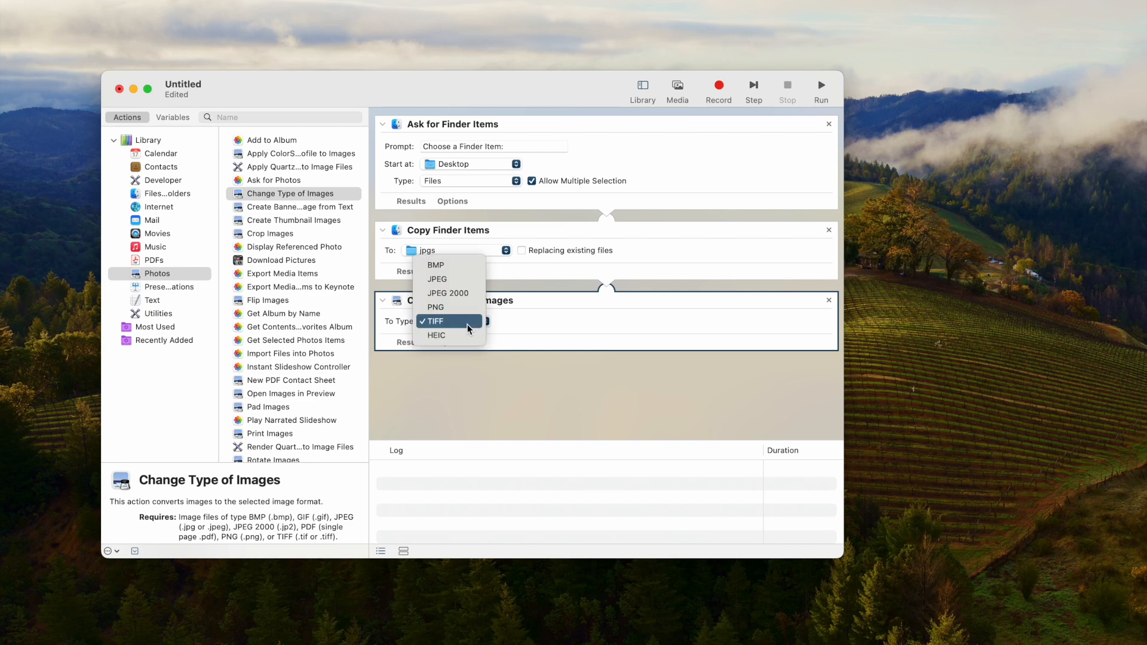
{"action": "left_click", "coordinate": [440, 279]}
{"action": "left_click", "coordinate": [521, 250]}
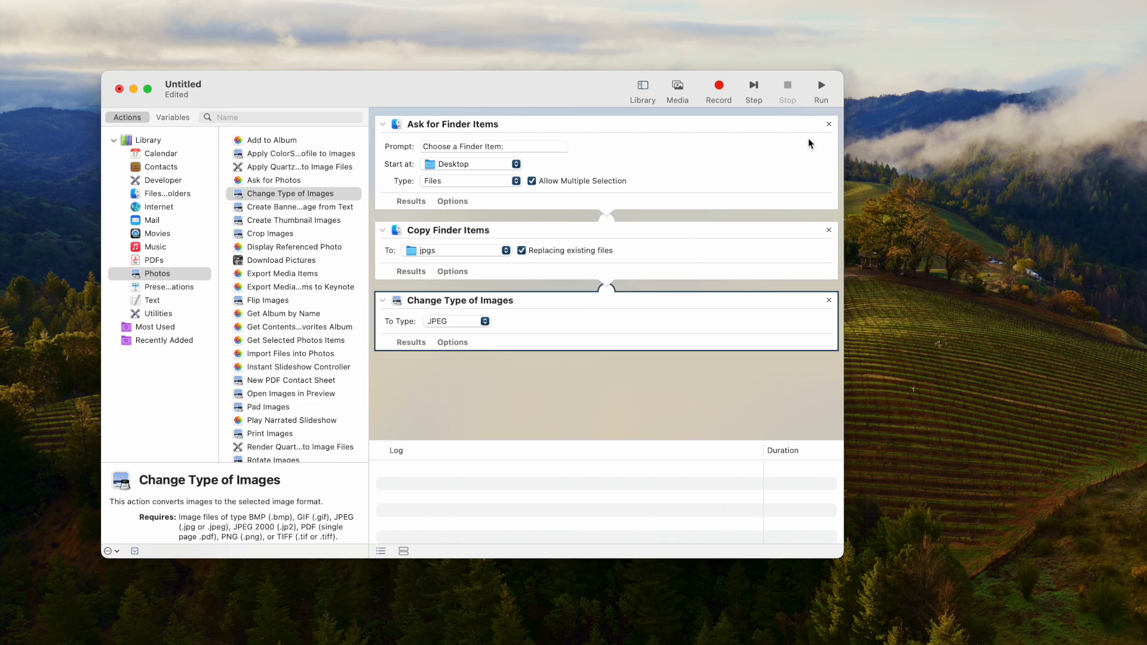
Run the workflow on all five HEIC files in the heic images folder
{"action": "left_click", "coordinate": [822, 96]}
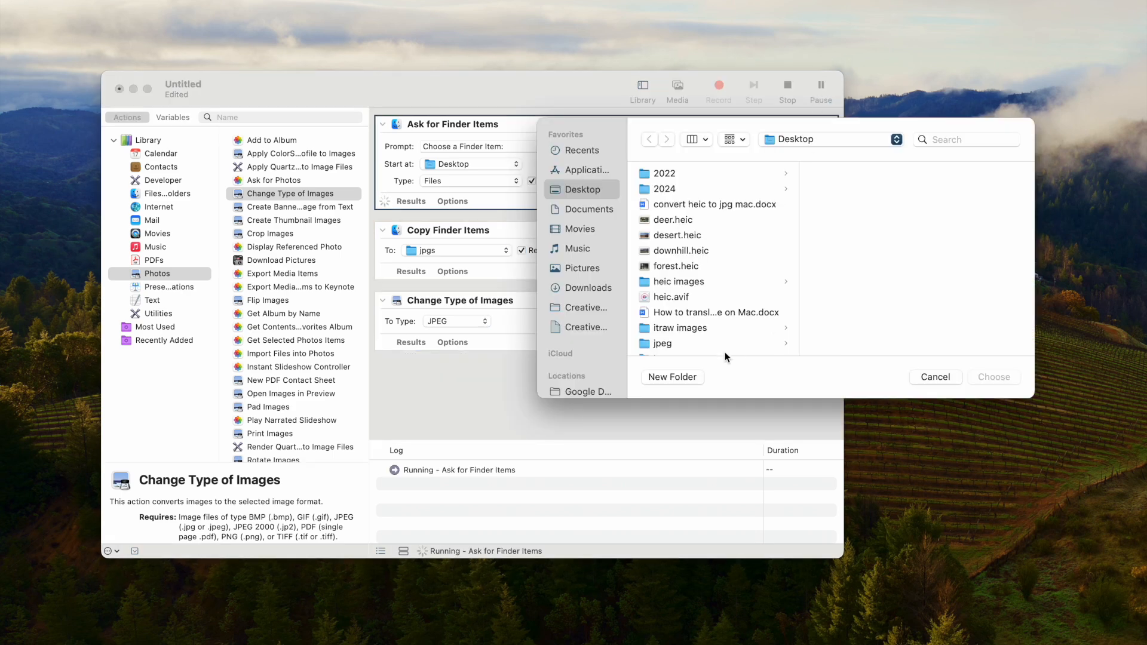
{"action": "left_click", "coordinate": [678, 282]}
{"action": "key", "text": "super+a"}
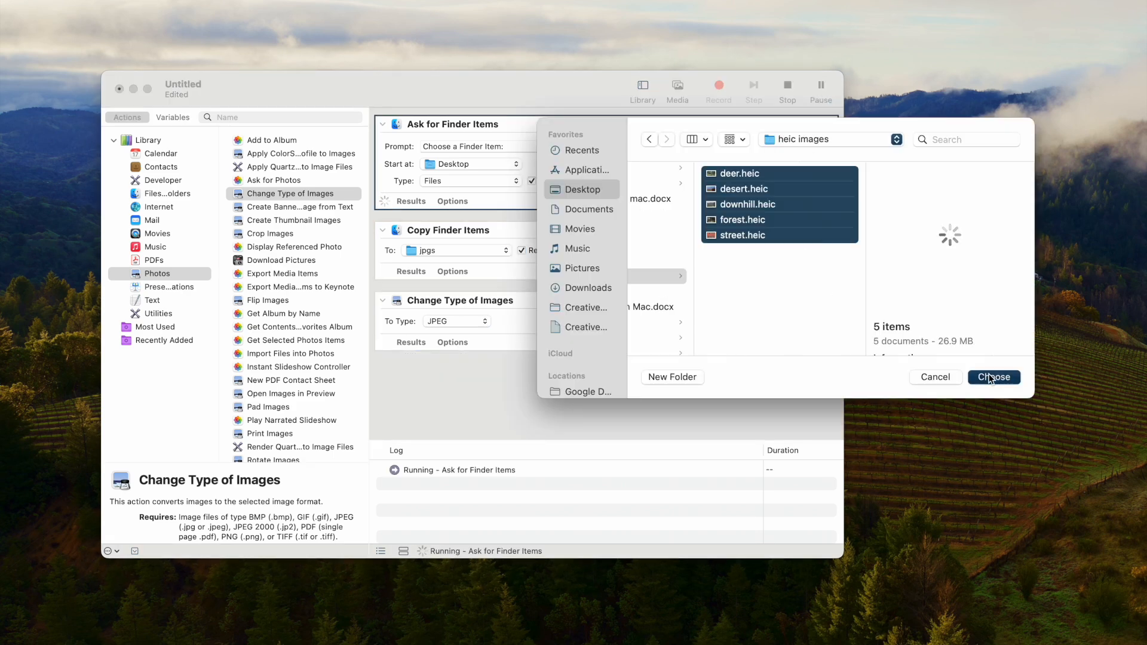
{"action": "key", "text": "Return"}
Open the jpgs folder on the desktop and examine the JPG files converted by the workflow
{"action": "left_click_drag", "start_coordinate": [364, 88], "coordinate": [557, 87]}
{"action": "double_click", "coordinate": [246, 249]}
{"action": "left_click", "coordinate": [450, 203]}
{"action": "scroll", "coordinate": [636, 345], "scroll_direction": "down", "scroll_amount": 2}
{"action": "scroll", "coordinate": [636, 345], "scroll_direction": "up", "scroll_amount": 2}
{"action": "key", "text": "Down"}
{"action": "key", "text": "Down"}
{"action": "key", "text": "Down"}
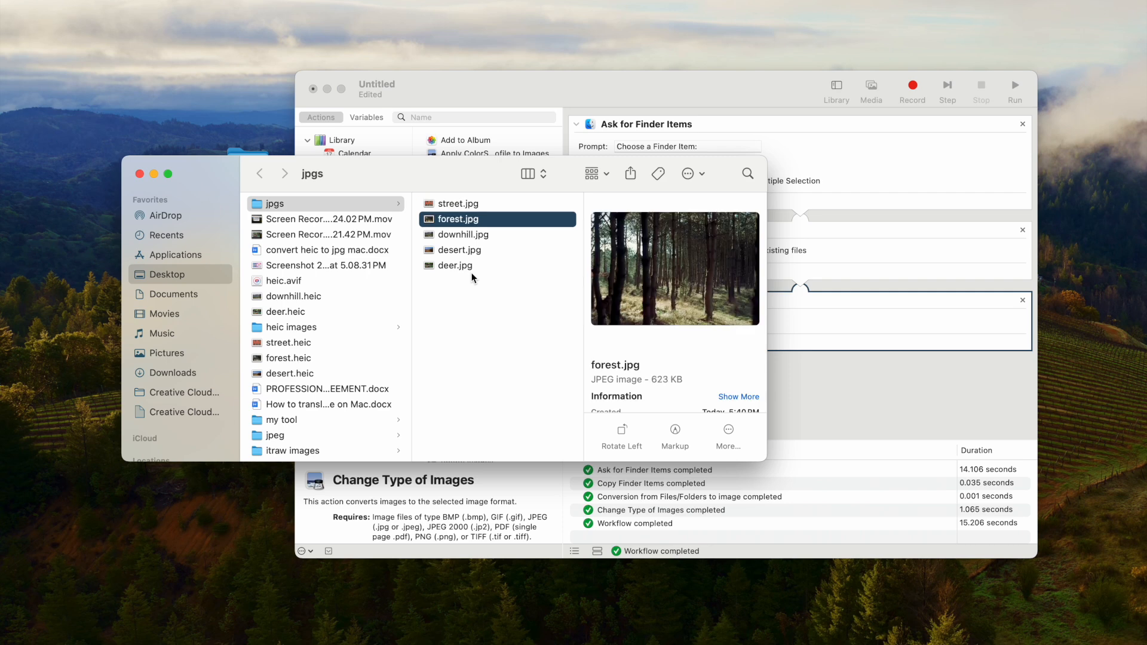
{"action": "key", "text": "Down"}
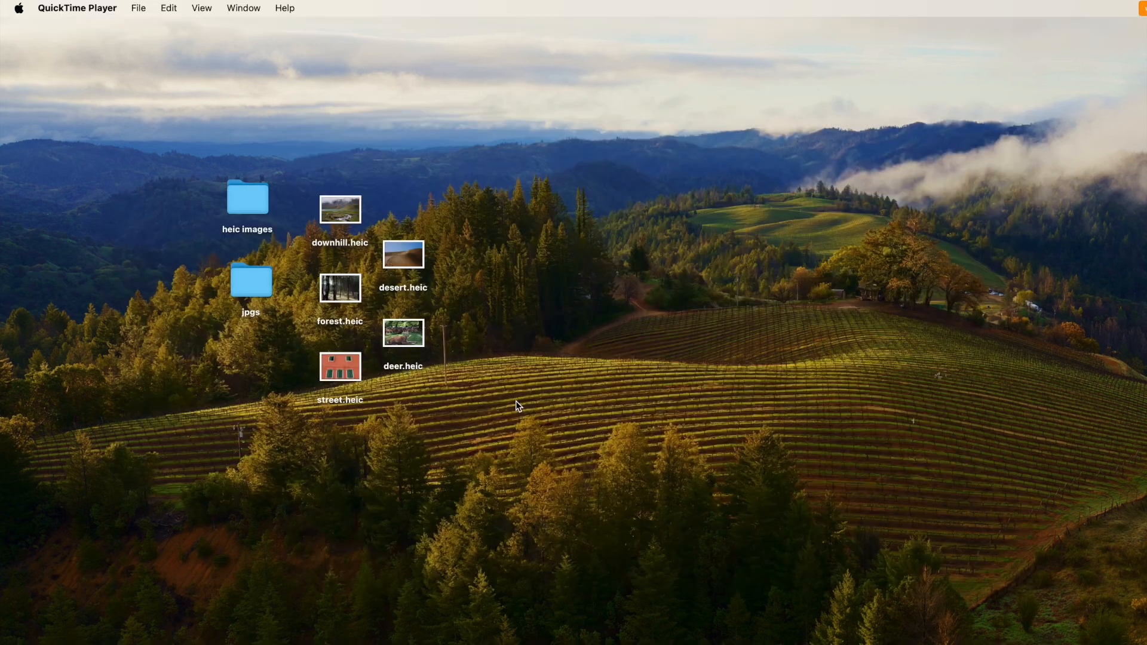
Select the five HEIC files on the desktop and set up a Convert Image quick action with JPEG format
{"action": "left_click_drag", "start_coordinate": [515, 400], "coordinate": [332, 205]}
{"action": "right_click", "coordinate": [332, 203]}
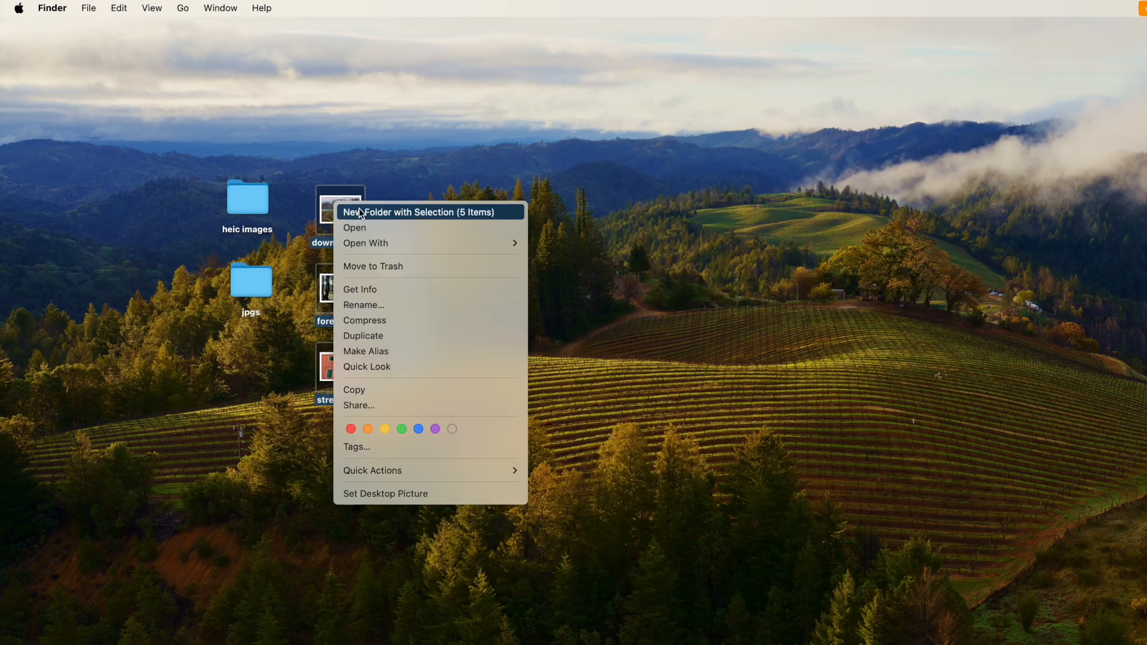
{"action": "mouse_move", "coordinate": [413, 470]}
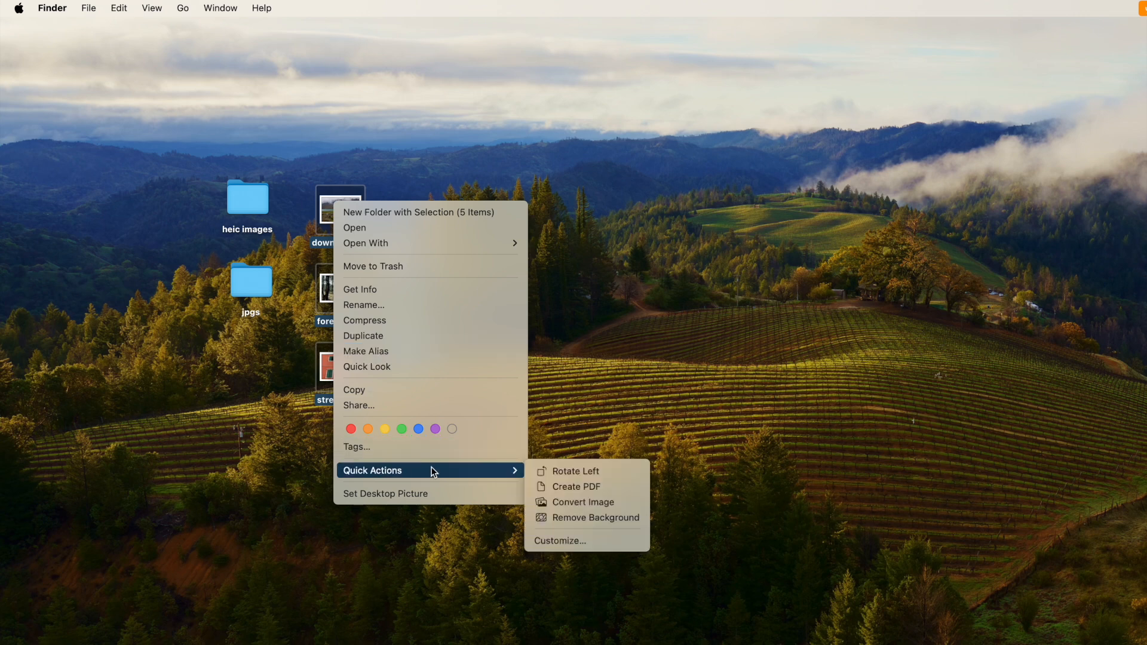
{"action": "left_click", "coordinate": [563, 507]}
{"action": "left_click", "coordinate": [566, 270]}
{"action": "left_click", "coordinate": [582, 270]}
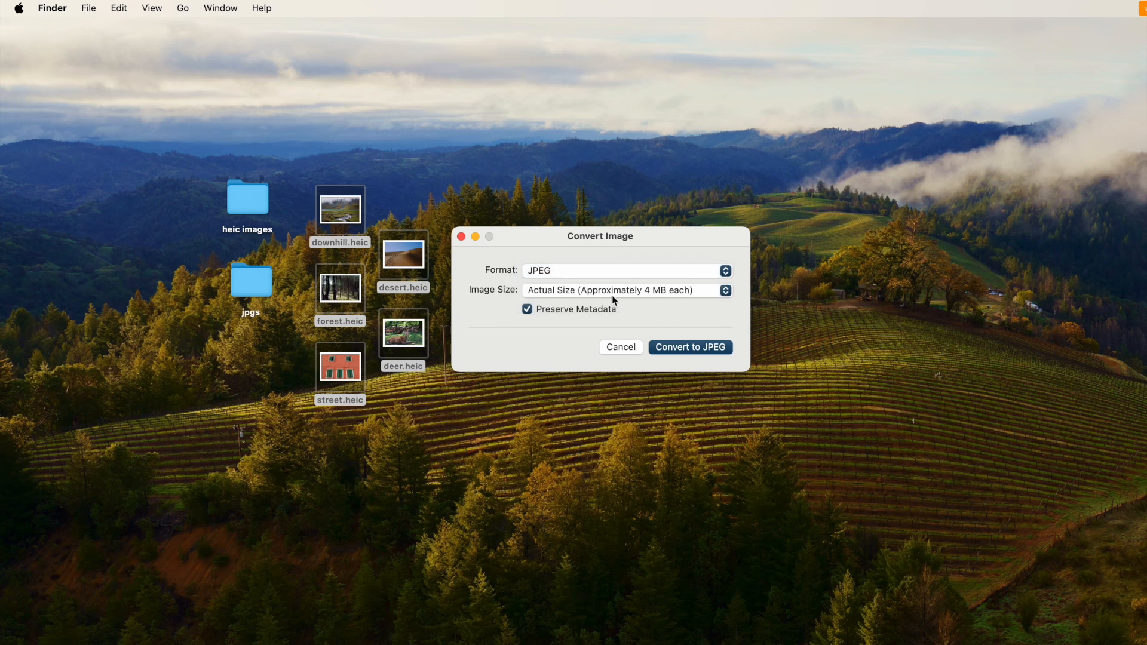
Set the image size to Medium and convert the files to JPEG with metadata preserved
{"action": "left_click", "coordinate": [604, 296]}
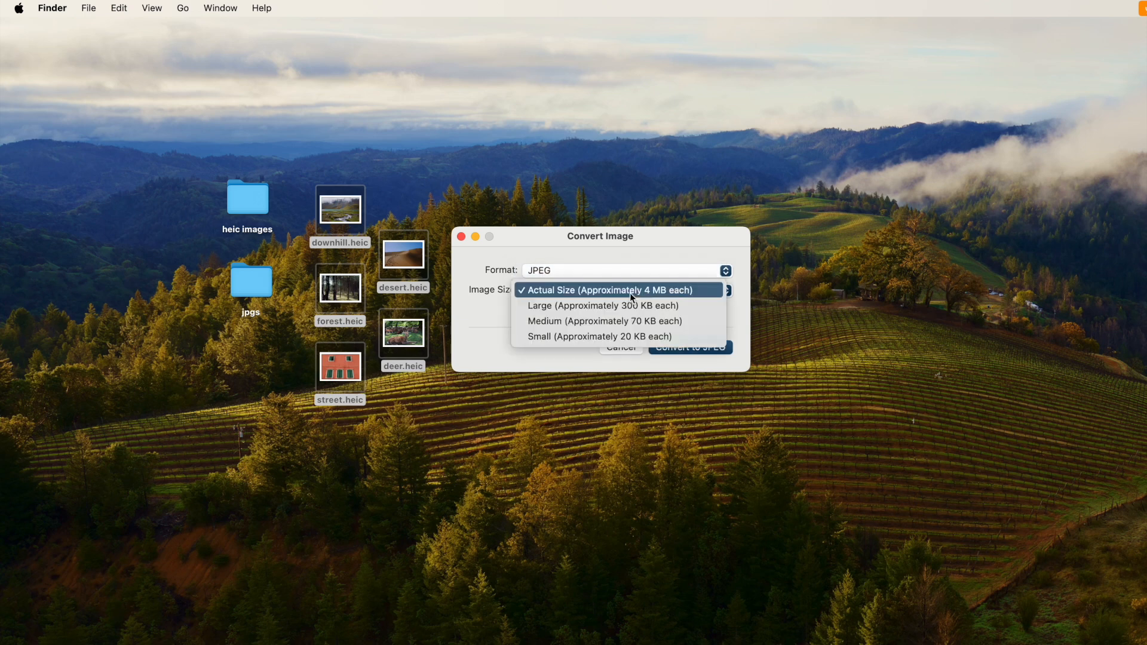
{"action": "left_click", "coordinate": [574, 321]}
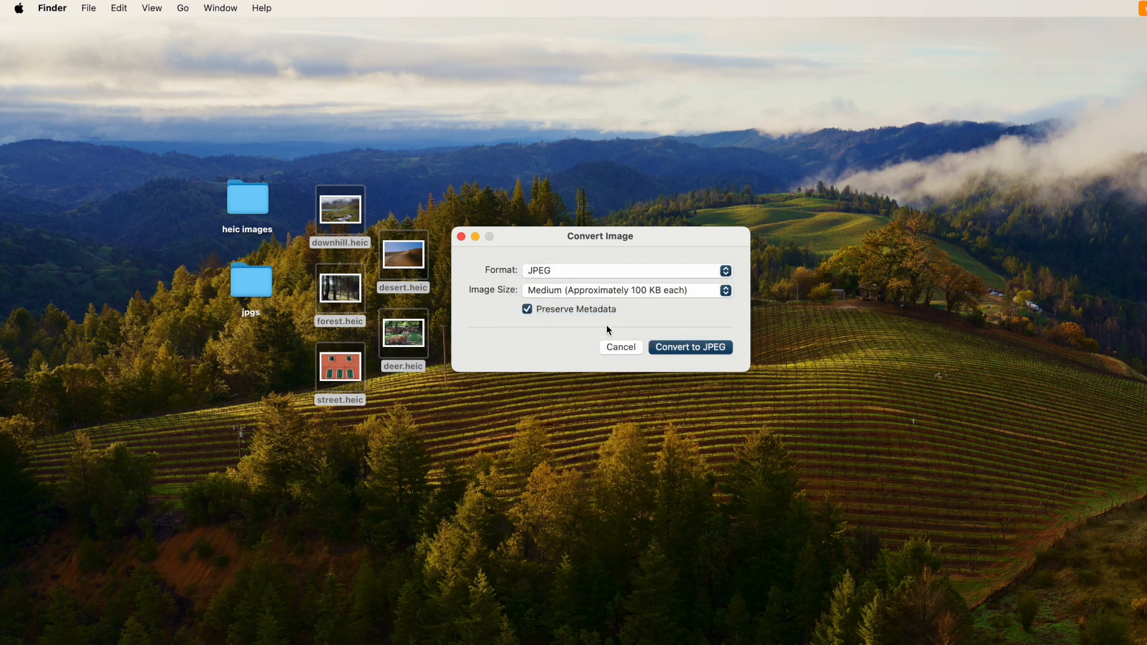
{"action": "left_click", "coordinate": [675, 346]}
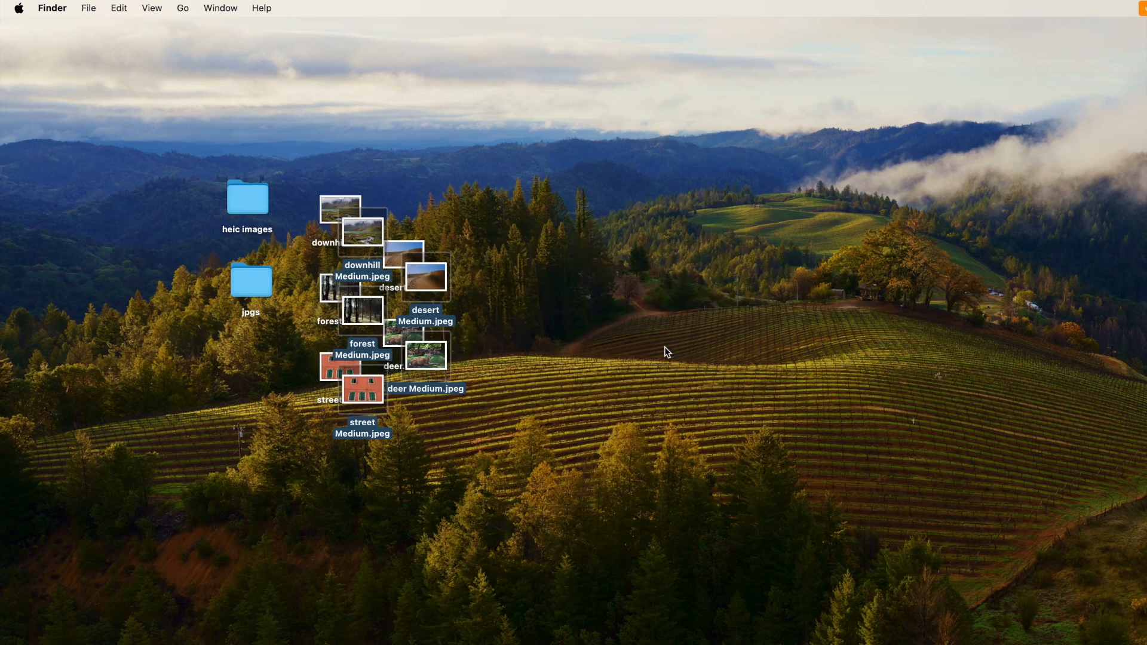
Move the five converted Medium JPEG files clear of the originals and open them in Preview to examine each image
{"action": "left_click_drag", "start_coordinate": [365, 236], "coordinate": [524, 249]}
{"action": "double_click", "coordinate": [524, 250]}
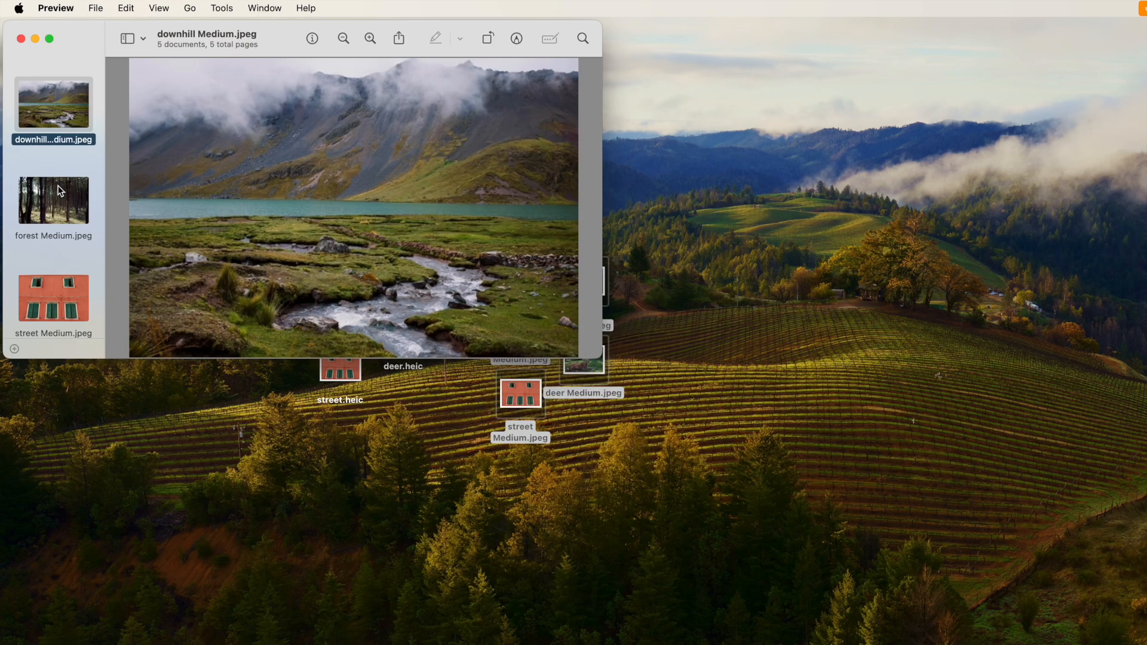
{"action": "left_click", "coordinate": [60, 197]}
{"action": "left_click", "coordinate": [65, 298]}
{"action": "scroll", "coordinate": [65, 287], "scroll_direction": "down", "scroll_amount": 3}
{"action": "left_click", "coordinate": [66, 245]}
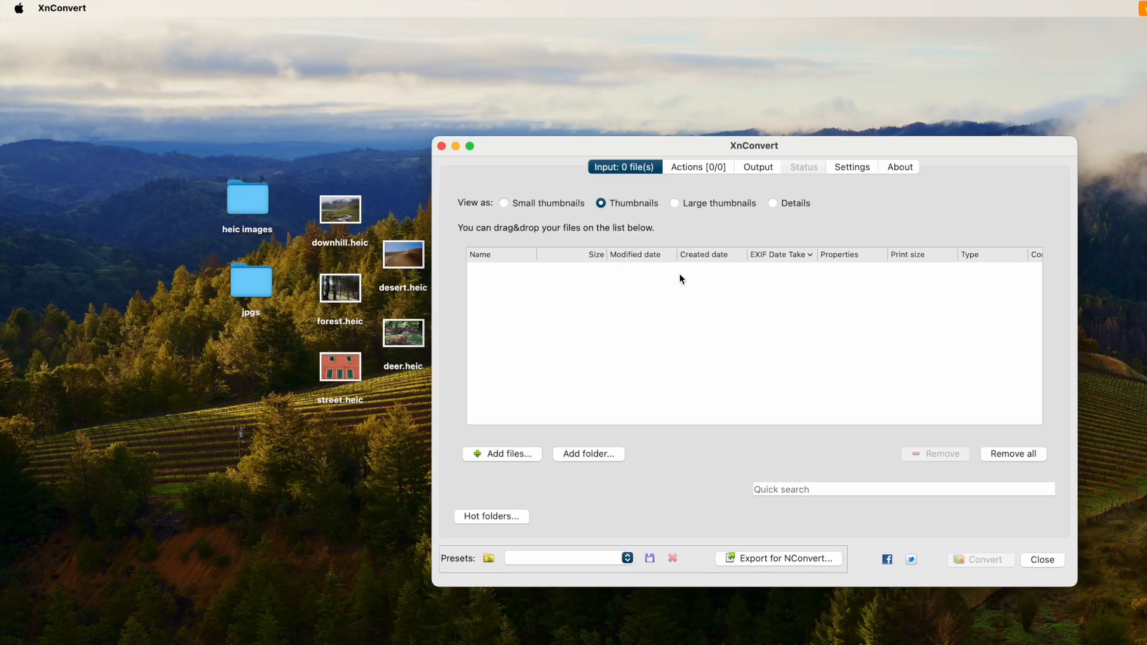
Switch to XnConvert and look through the available batch actions, the output options and the list of output formats
{"action": "left_click", "coordinate": [683, 170]}
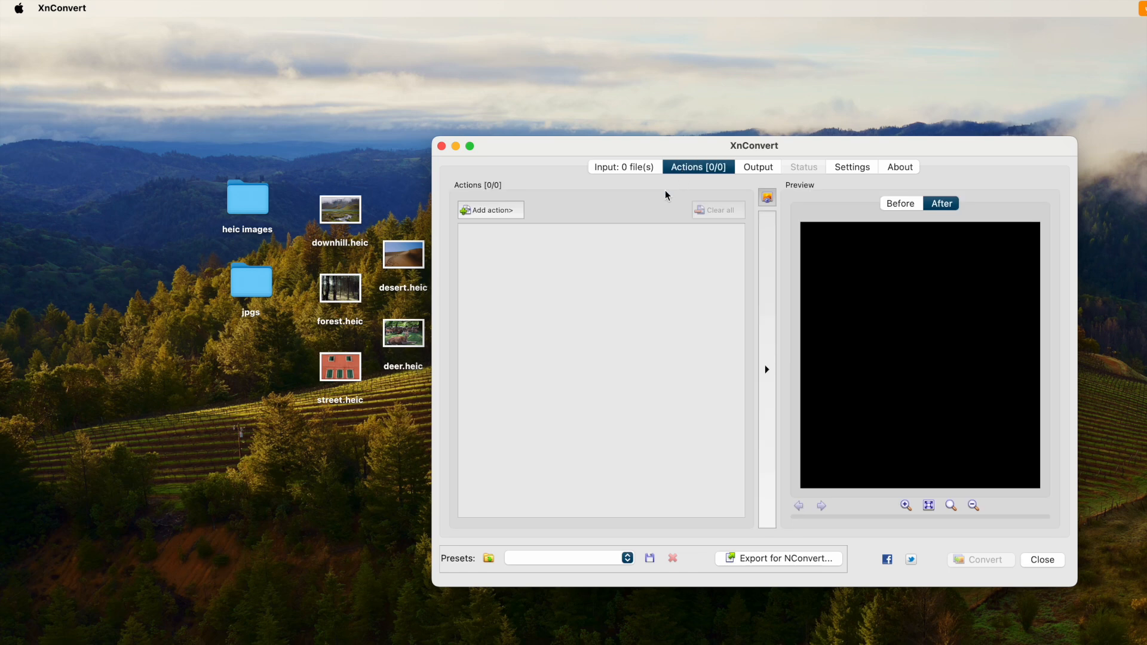
{"action": "left_click", "coordinate": [504, 212]}
{"action": "mouse_move", "coordinate": [550, 216]}
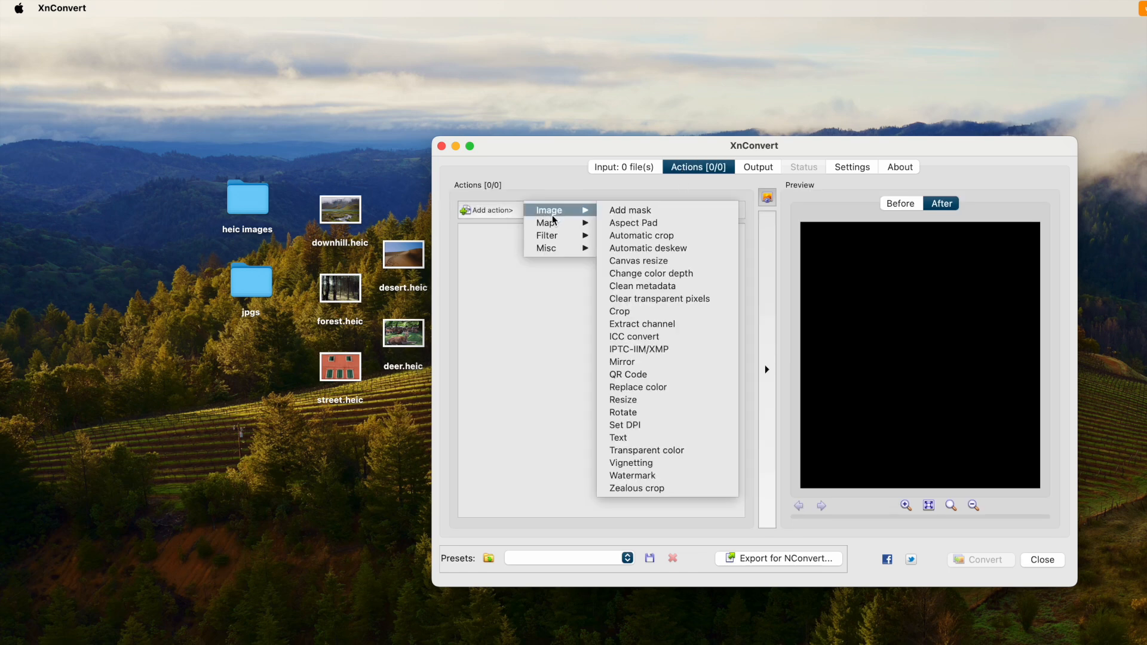
{"action": "mouse_move", "coordinate": [553, 248]}
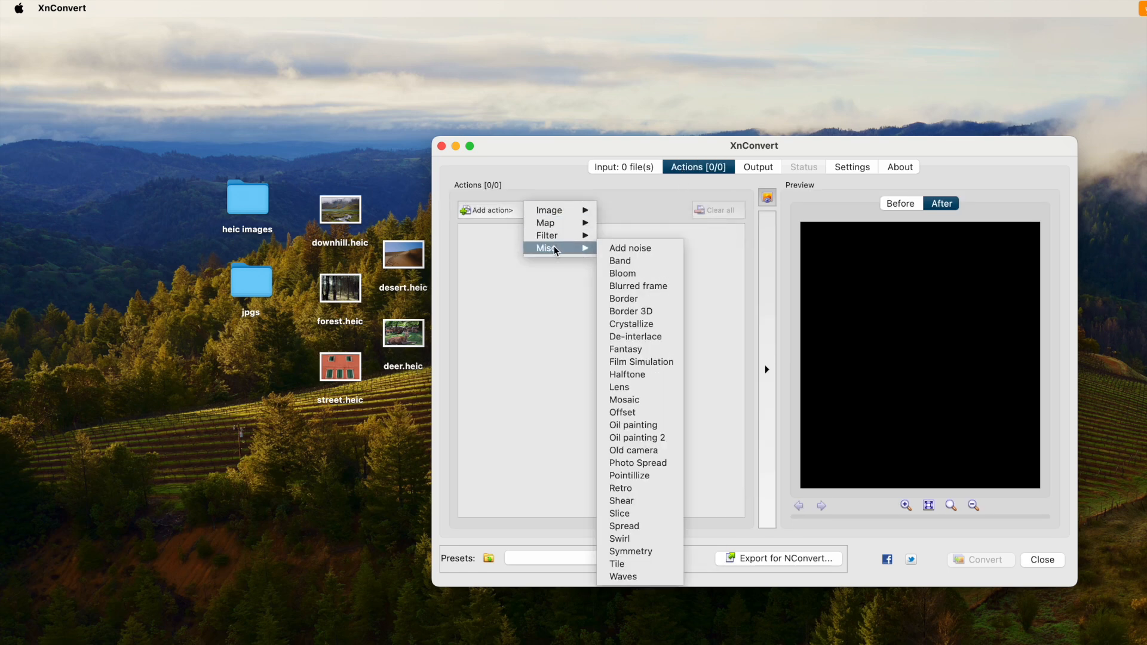
{"action": "left_click", "coordinate": [755, 169]}
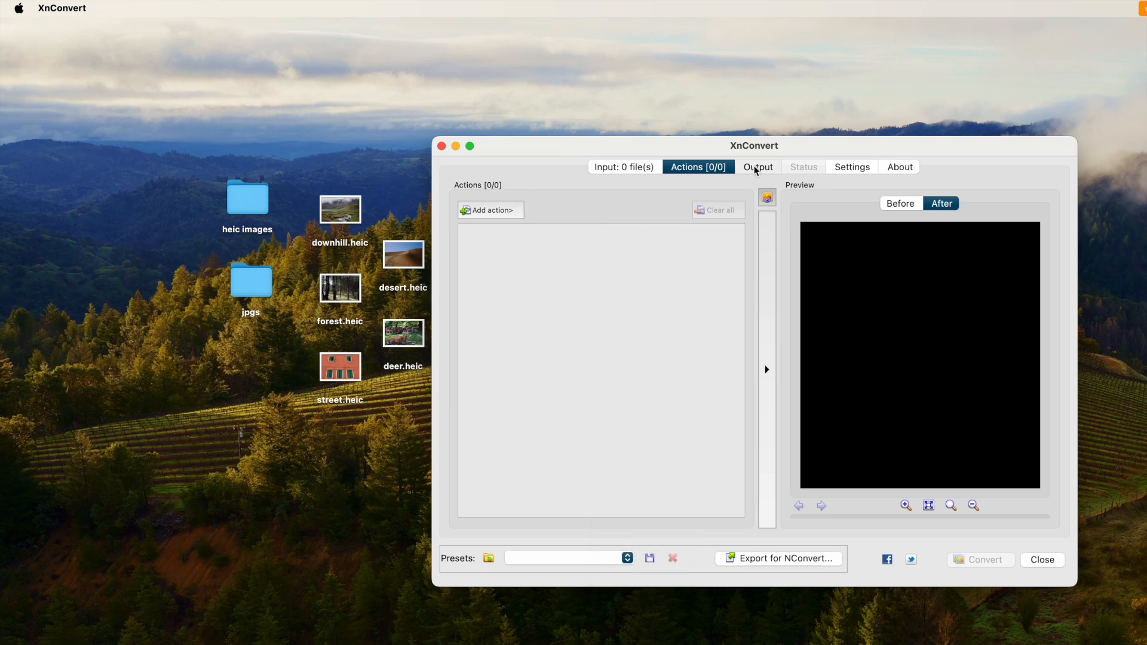
{"action": "left_click", "coordinate": [756, 169]}
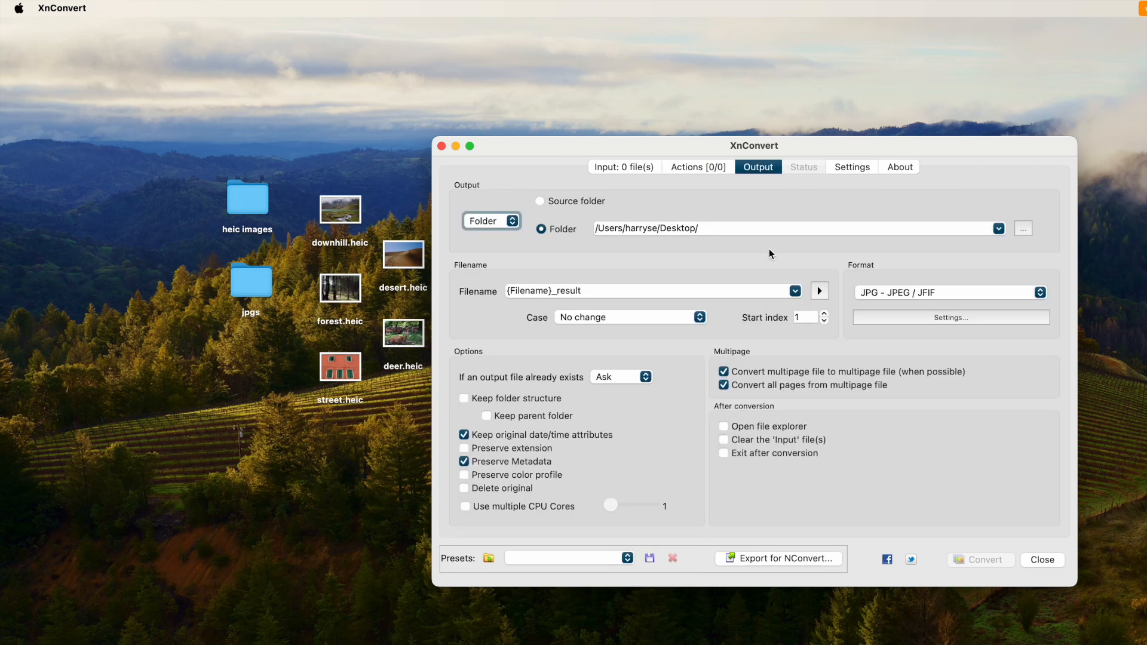
{"action": "left_click", "coordinate": [913, 293]}
{"action": "left_click", "coordinate": [753, 253]}
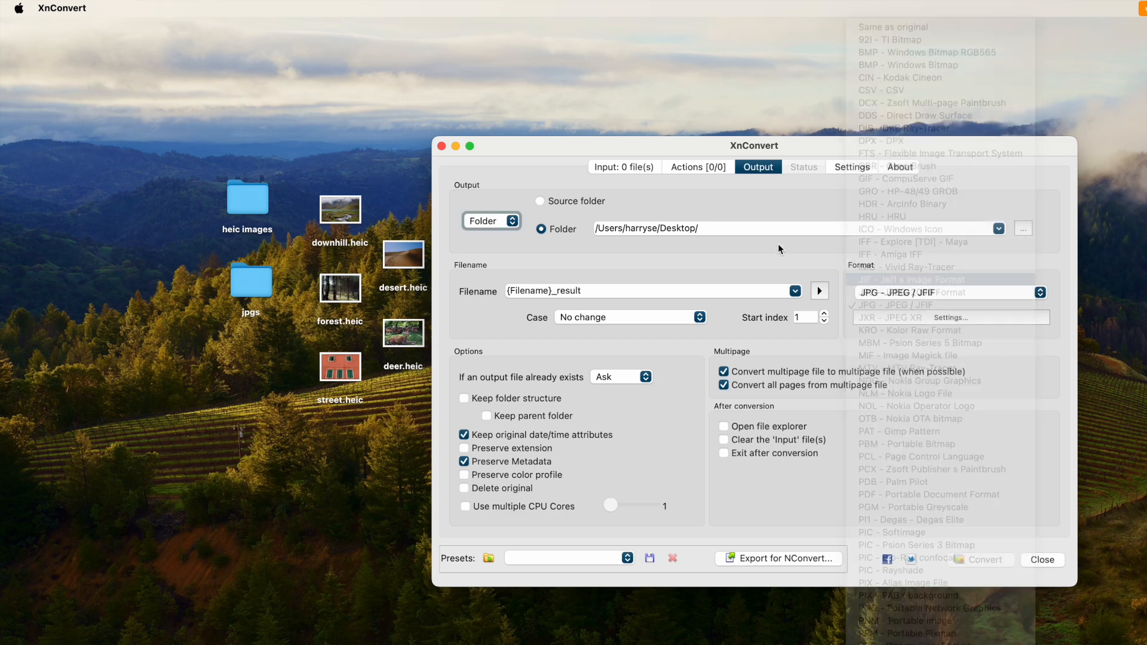
Add the five HEIC files from the desktop to the conversion input list
{"action": "left_click", "coordinate": [622, 166]}
{"action": "left_click_drag", "start_coordinate": [305, 186], "coordinate": [426, 409]}
{"action": "left_click_drag", "start_coordinate": [344, 227], "coordinate": [532, 313]}
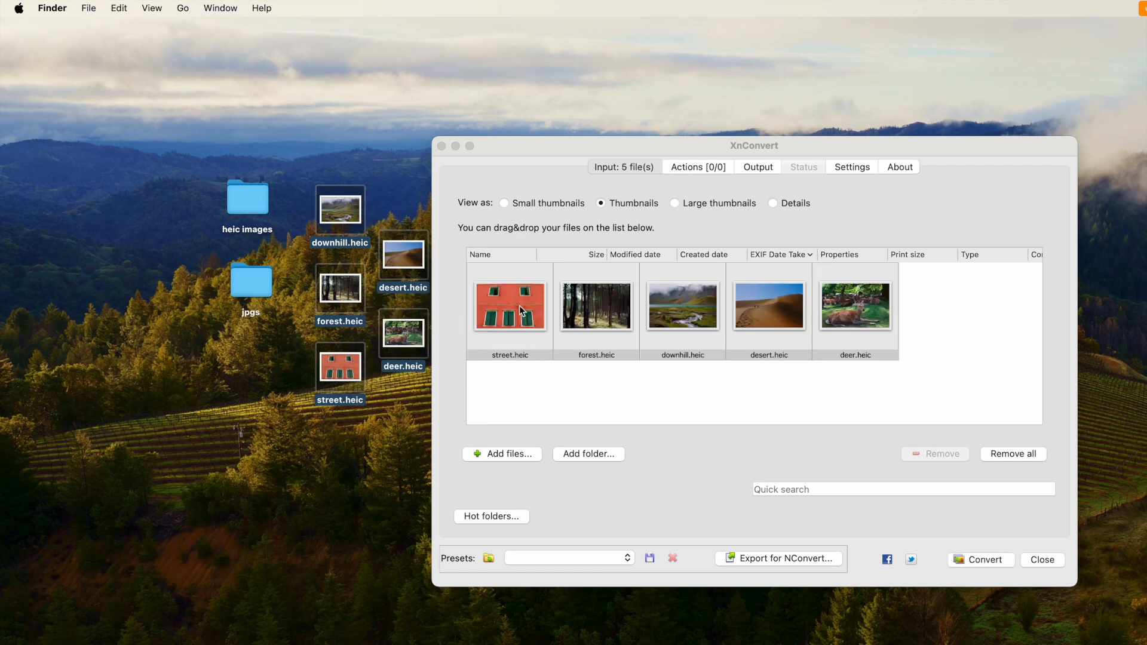
Check the image actions offered for the loaded files without adding any, and return to the output settings
{"action": "left_click", "coordinate": [681, 167]}
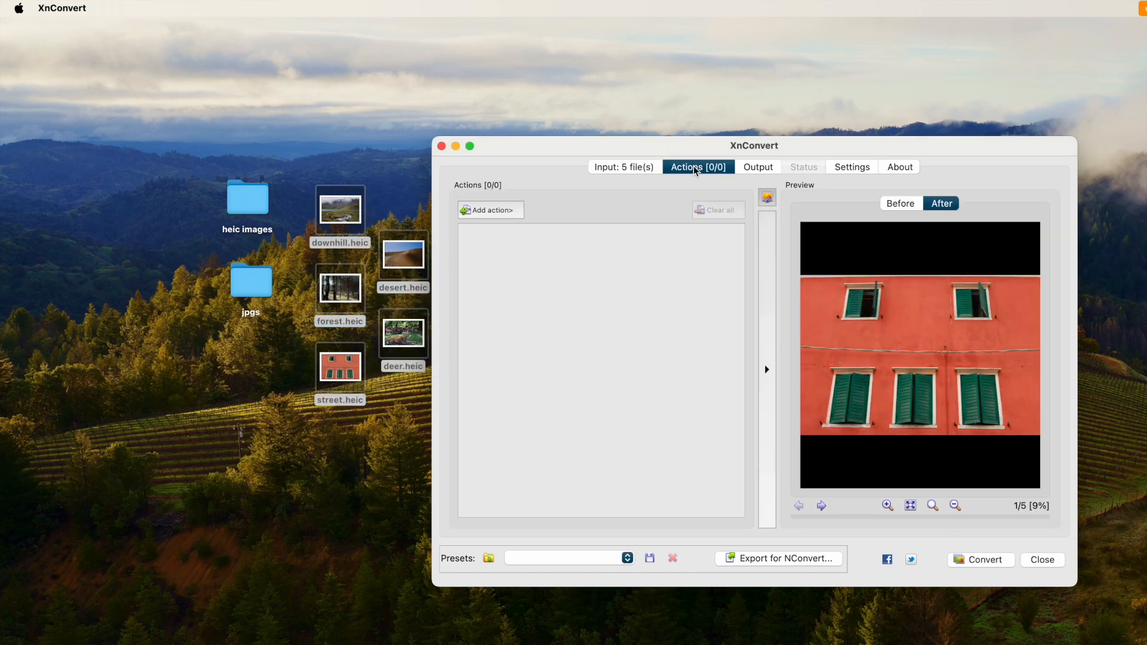
{"action": "left_click", "coordinate": [496, 211]}
{"action": "mouse_move", "coordinate": [550, 211]}
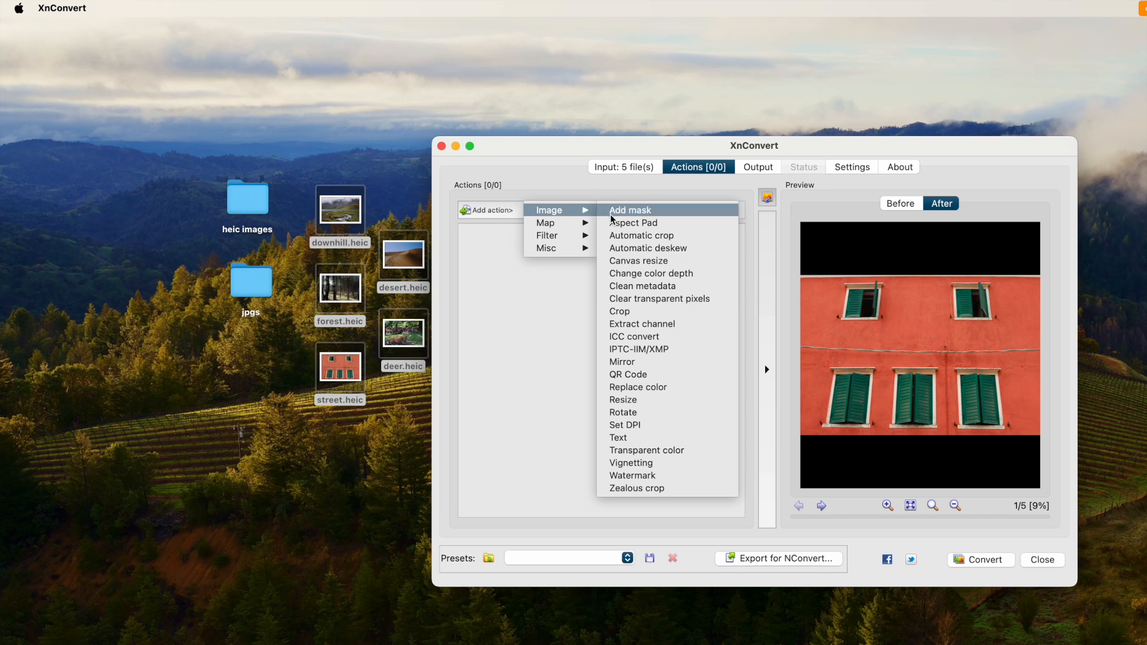
{"action": "left_click", "coordinate": [760, 170]}
{"action": "left_click", "coordinate": [759, 168]}
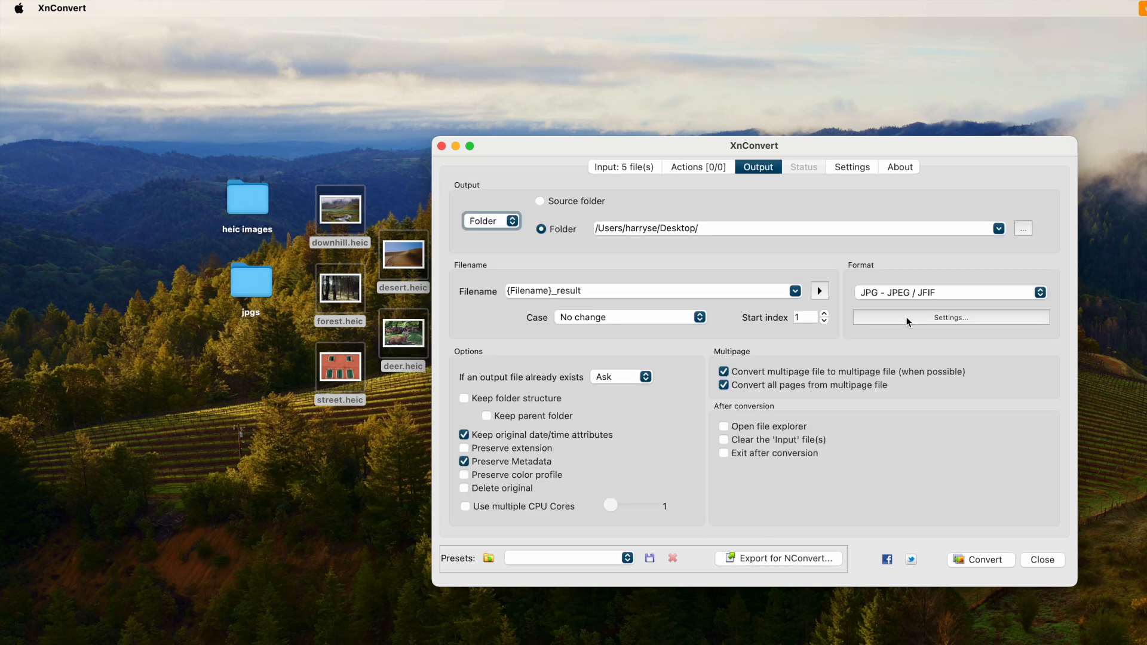
Adjust the quality in the JPG format settings
{"action": "left_click", "coordinate": [929, 317]}
{"action": "left_click_drag", "start_coordinate": [844, 301], "coordinate": [821, 295]}
{"action": "left_click", "coordinate": [891, 450]}
Set the output folder to jpgs on the desktop and convert the five HEIC files to JPG
{"action": "left_click", "coordinate": [1016, 232]}
{"action": "left_click", "coordinate": [631, 382]}
{"action": "left_click", "coordinate": [1030, 435]}
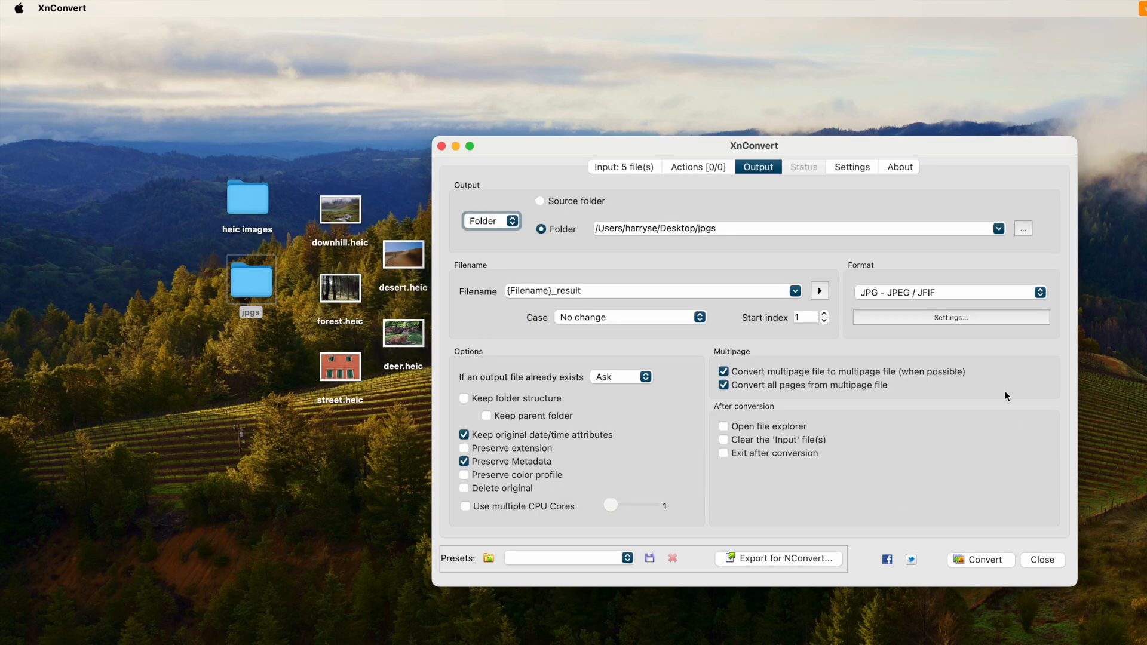
{"action": "left_click", "coordinate": [977, 562]}
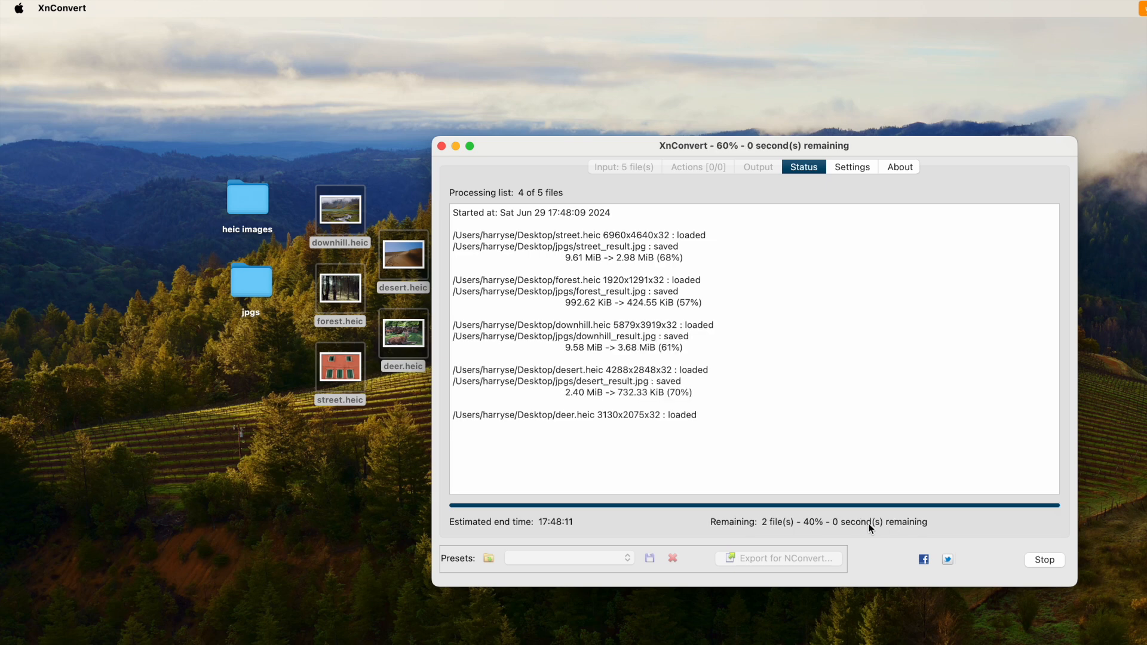
{"action": "left_click", "coordinate": [1042, 560]}
Open the jpgs folder on the desktop and examine the converted _result.jpg files one by one
{"action": "double_click", "coordinate": [251, 284]}
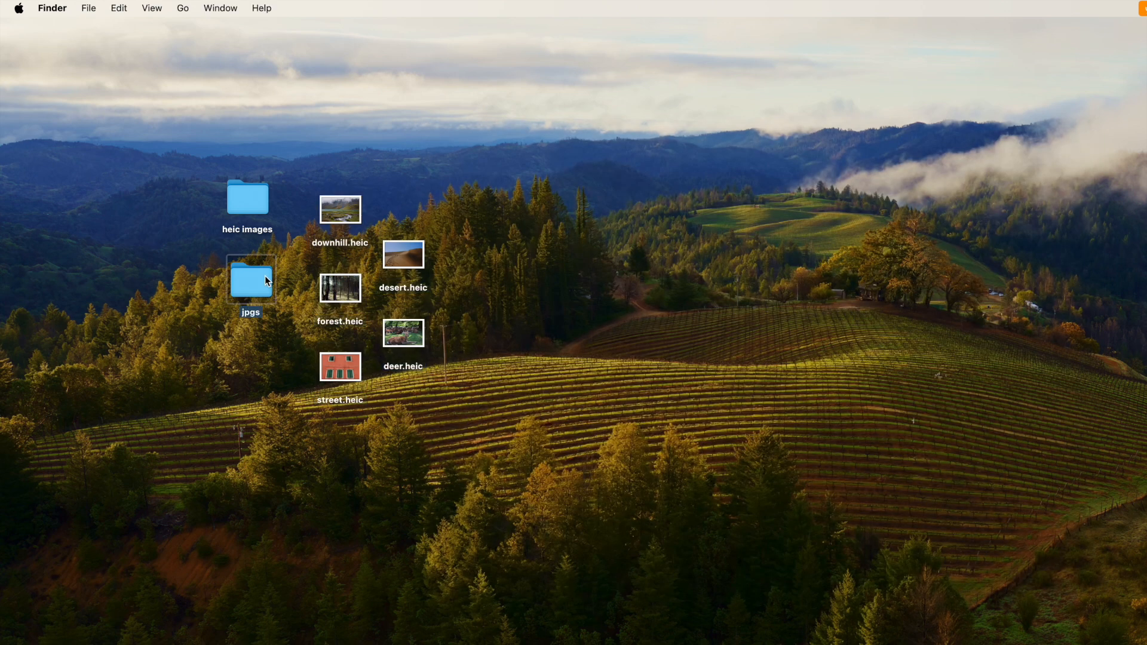
{"action": "left_click", "coordinate": [448, 235]}
{"action": "key", "text": "Down"}
{"action": "key", "text": "Down"}
{"action": "key", "text": "Down"}
{"action": "key", "text": "Down"}
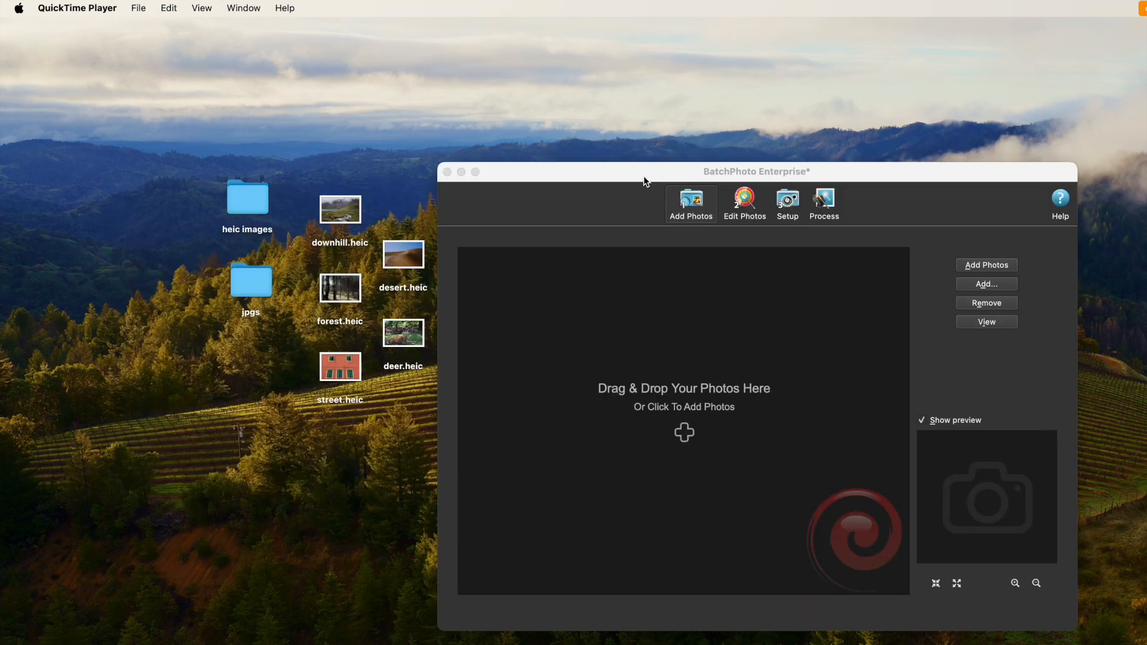
{"action": "left_click", "coordinate": [643, 176]}
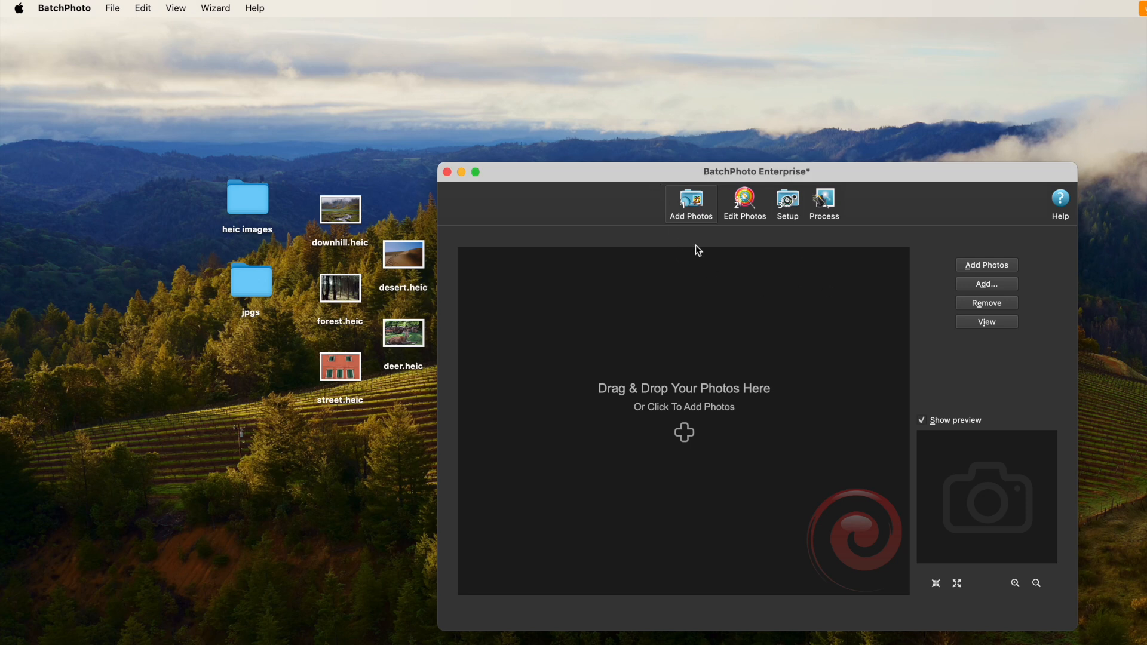
Switch to BatchPhoto and look through the filter categories, including Annotate, Transform, Touch-Up and Decorate, without adding a filter
{"action": "left_click", "coordinate": [739, 209]}
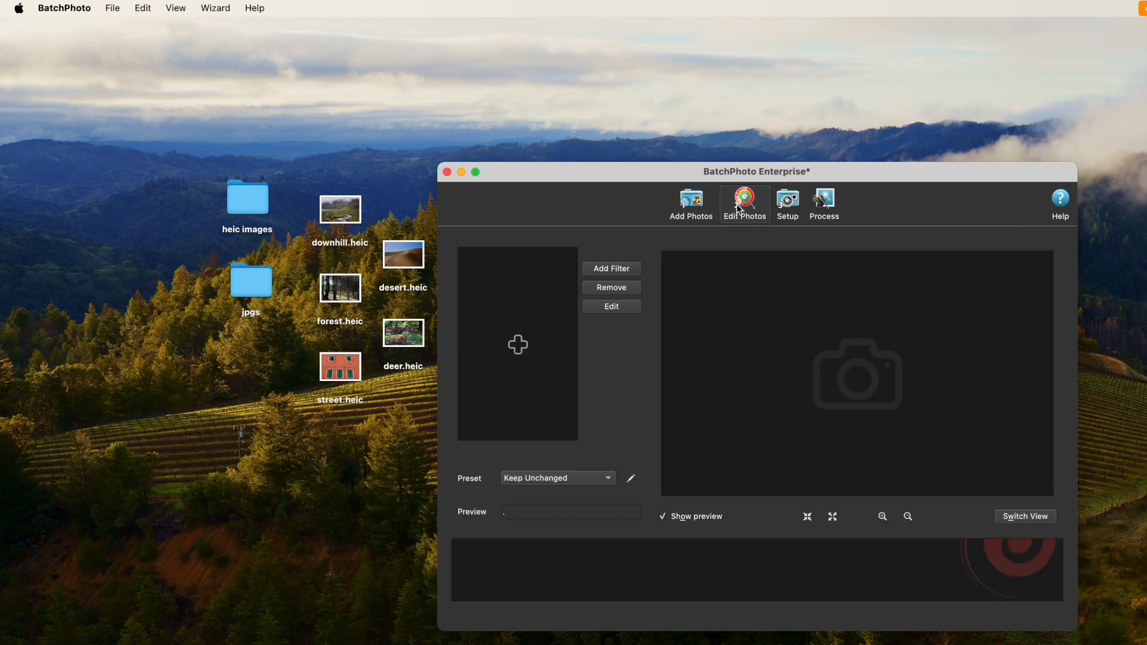
{"action": "left_click", "coordinate": [619, 268]}
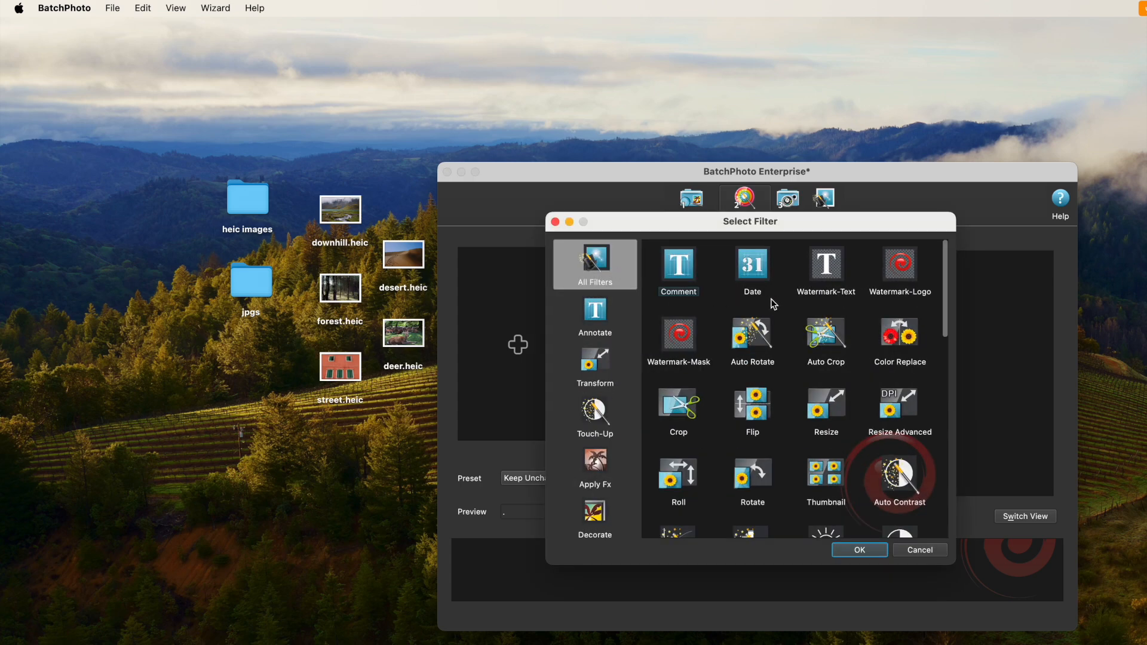
{"action": "scroll", "coordinate": [774, 304], "scroll_direction": "down", "scroll_amount": 10}
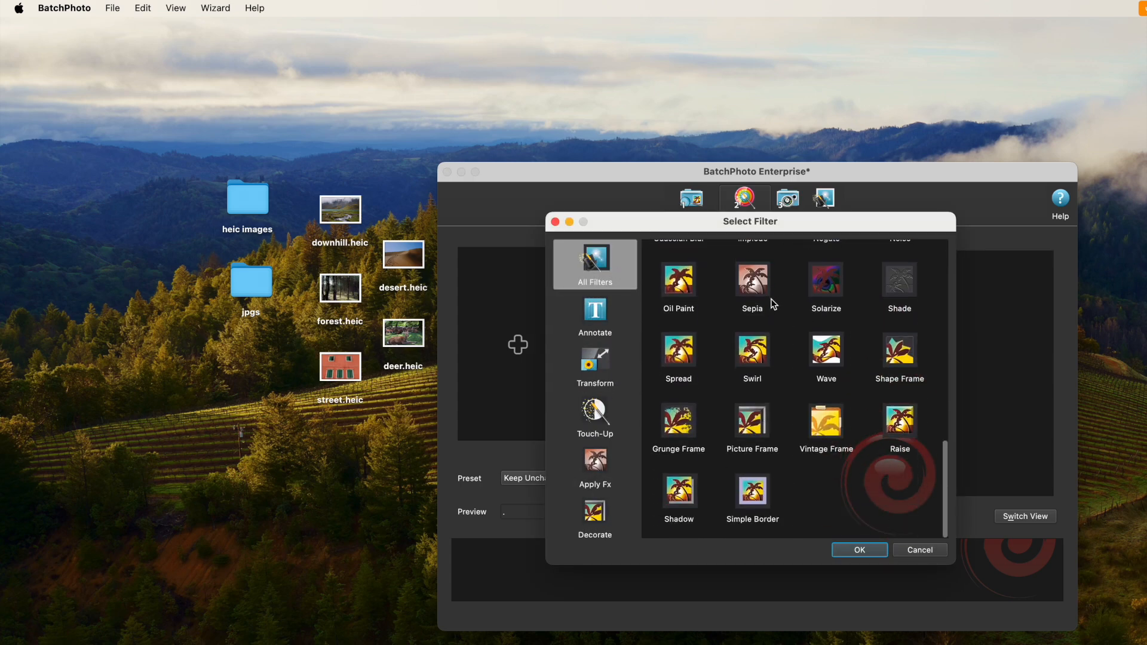
{"action": "scroll", "coordinate": [774, 305], "scroll_direction": "up", "scroll_amount": 10}
{"action": "left_click", "coordinate": [595, 317]}
{"action": "left_click", "coordinate": [595, 365]}
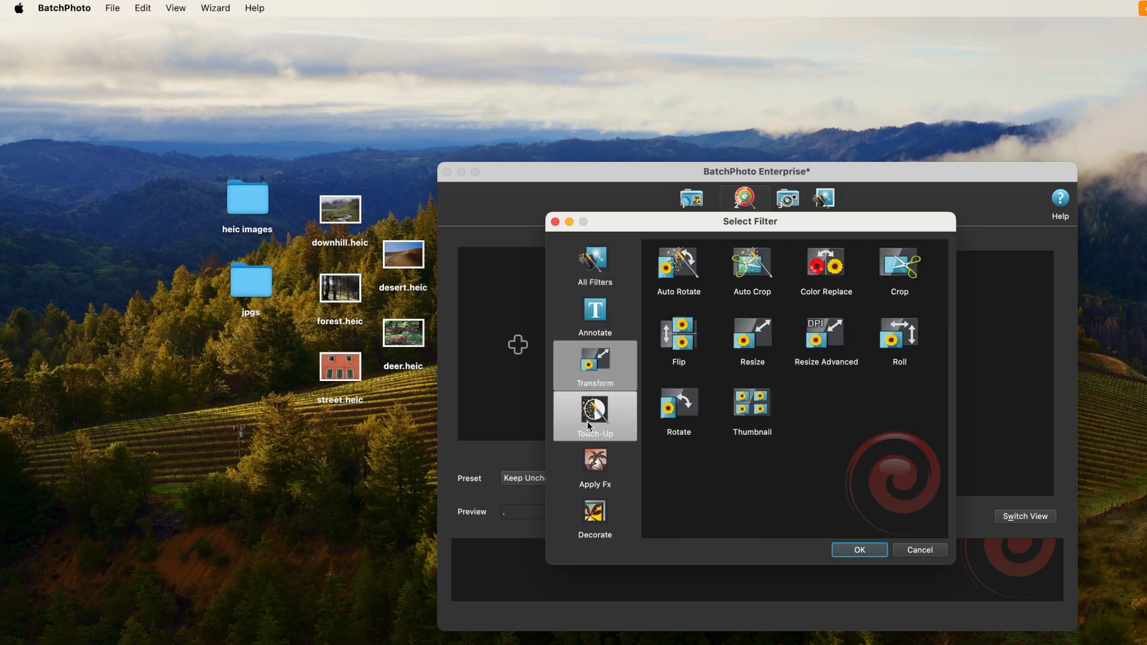
{"action": "left_click", "coordinate": [590, 418]}
{"action": "left_click", "coordinate": [595, 515]}
{"action": "left_click", "coordinate": [902, 552]}
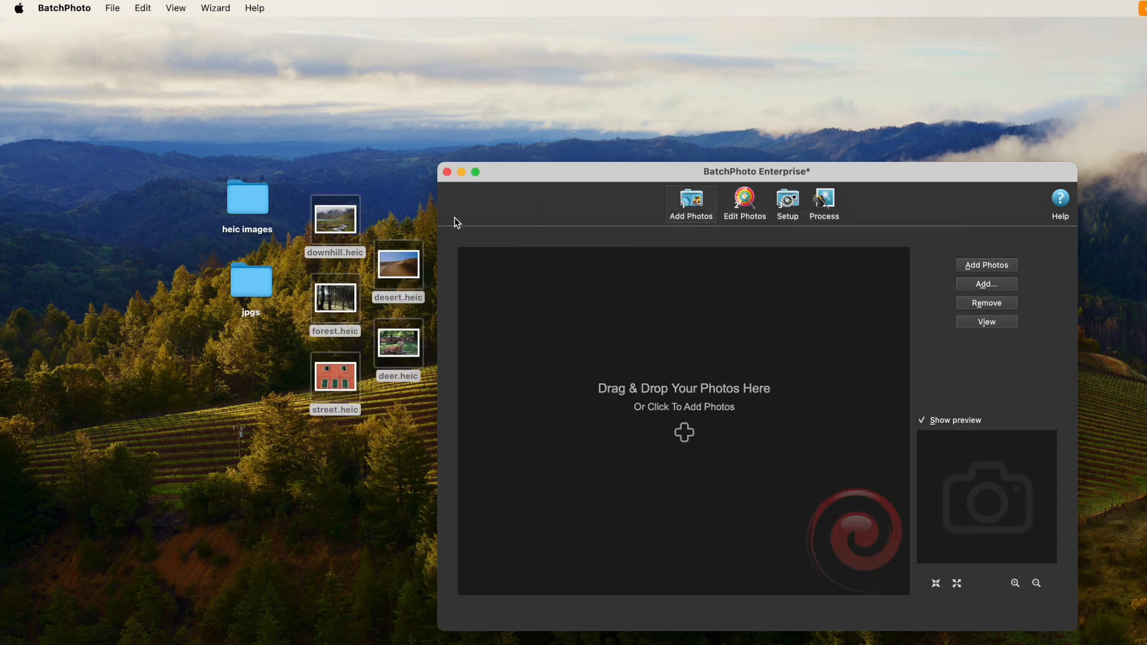
Add the five HEIC files from the desktop to the photo list, preview them individually and select them all
{"action": "left_click_drag", "start_coordinate": [401, 262], "coordinate": [627, 306]}
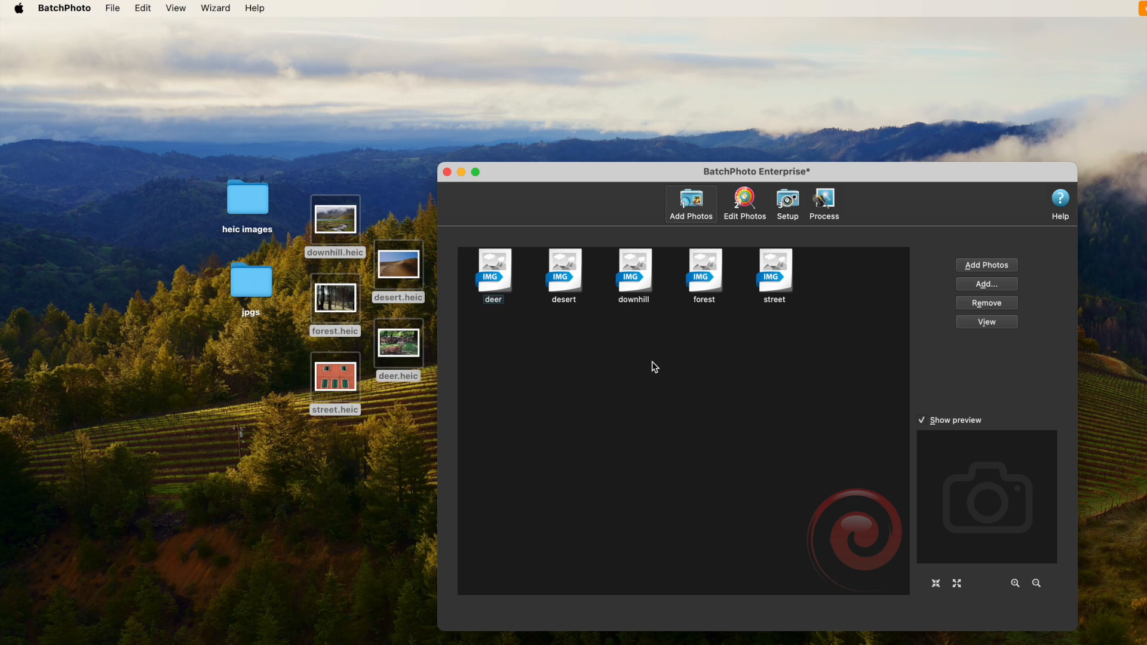
{"action": "left_click", "coordinate": [564, 273]}
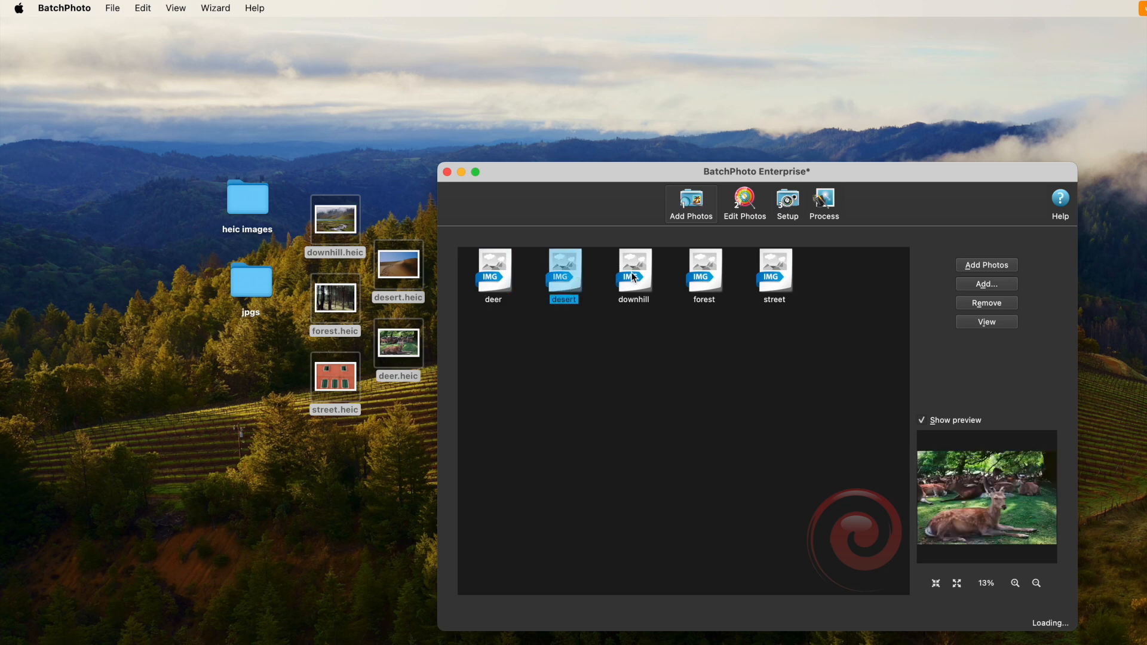
{"action": "left_click", "coordinate": [634, 277]}
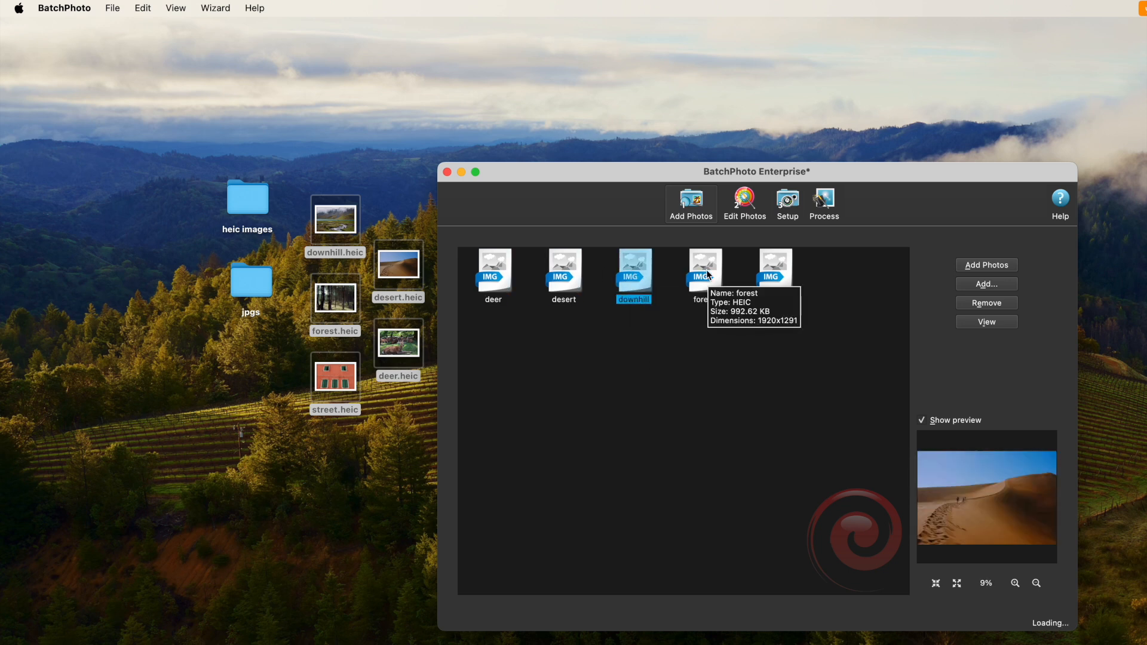
{"action": "left_click", "coordinate": [708, 274]}
{"action": "left_click", "coordinate": [775, 275]}
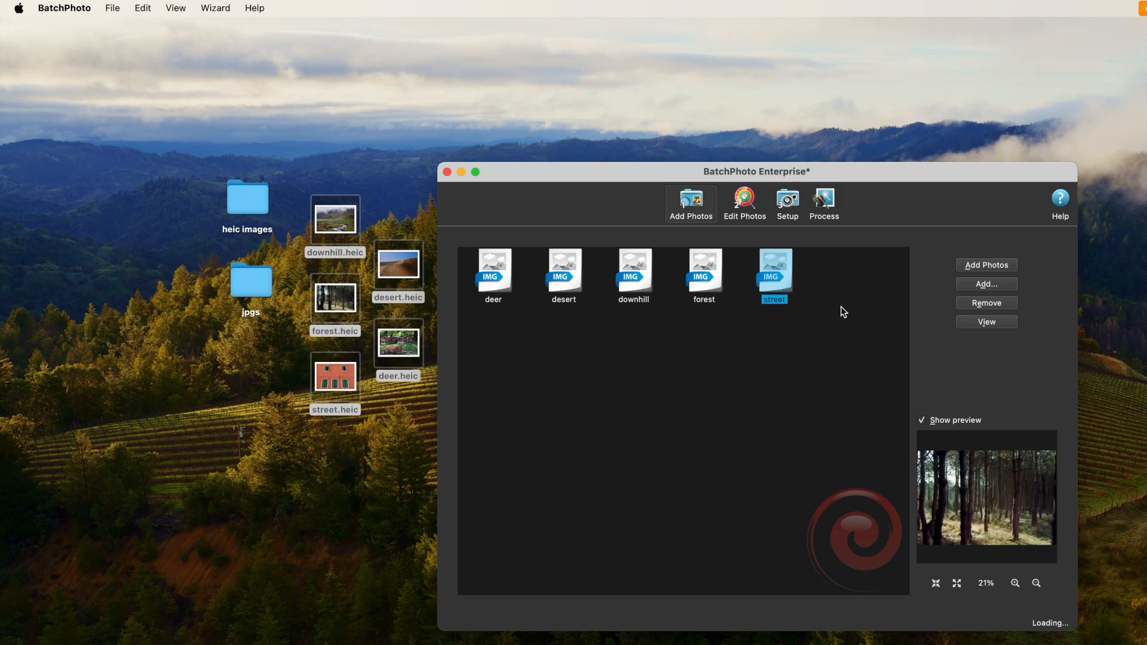
{"action": "key", "text": "super+a"}
Look at the filters that can be applied to the loaded photos and leave without adding one
{"action": "left_click", "coordinate": [744, 203]}
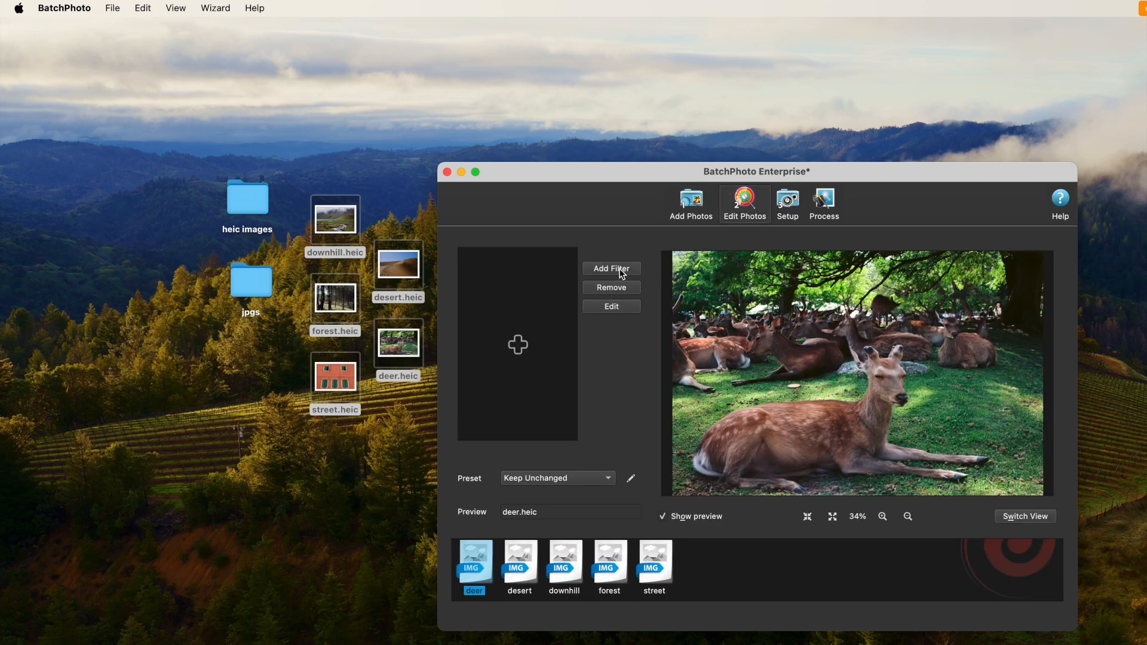
{"action": "left_click", "coordinate": [610, 269]}
{"action": "left_click", "coordinate": [919, 549]}
Set the output folder to jpgs on the desktop and the output format to JPG - Joint Photographic Experts Group JFIF format
{"action": "left_click", "coordinate": [785, 204]}
{"action": "left_click", "coordinate": [991, 365]}
{"action": "left_click", "coordinate": [630, 382]}
{"action": "left_click", "coordinate": [1008, 438]}
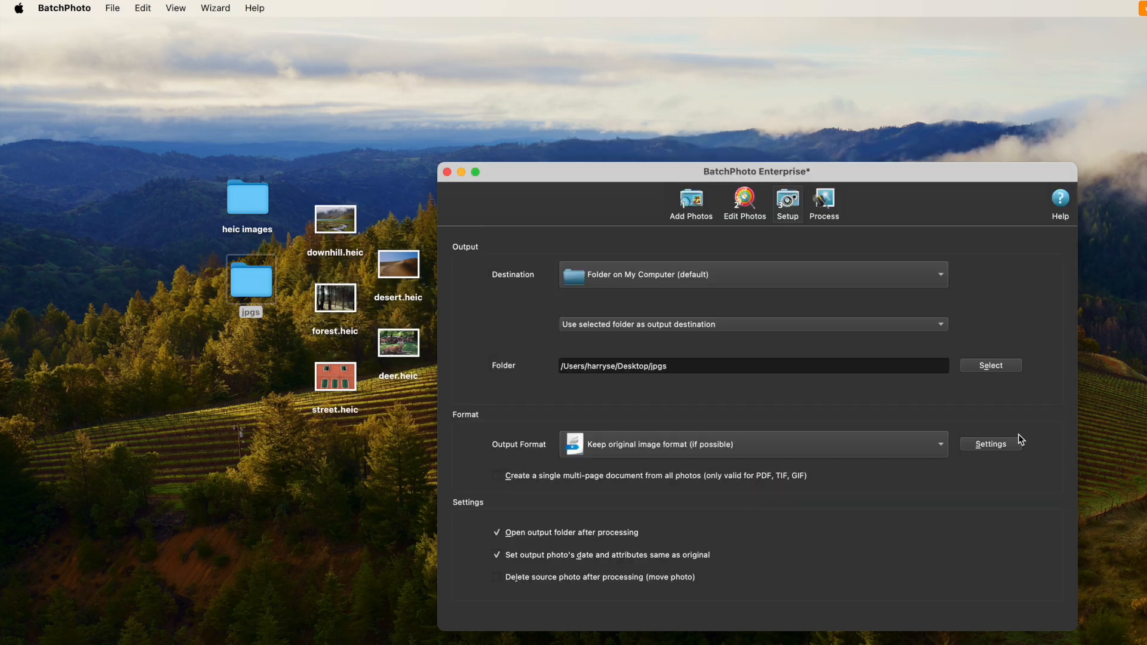
{"action": "left_click", "coordinate": [751, 441]}
{"action": "left_click", "coordinate": [636, 243]}
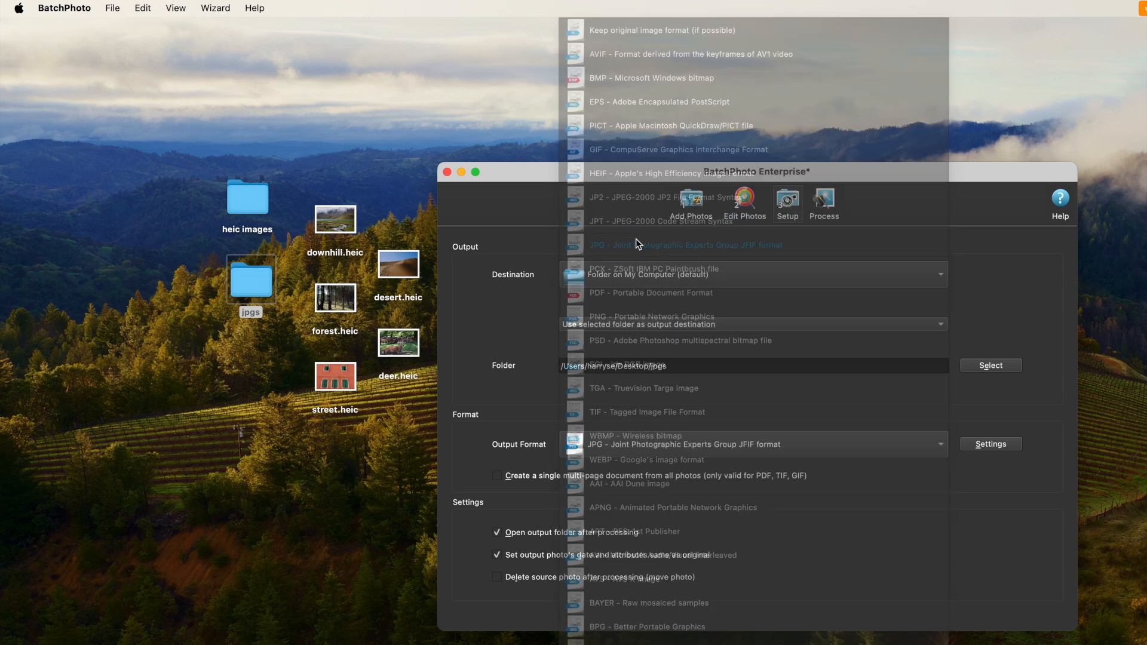
Review the JPG quality and color depth settings, accept them and process the five photos
{"action": "left_click", "coordinate": [989, 444]}
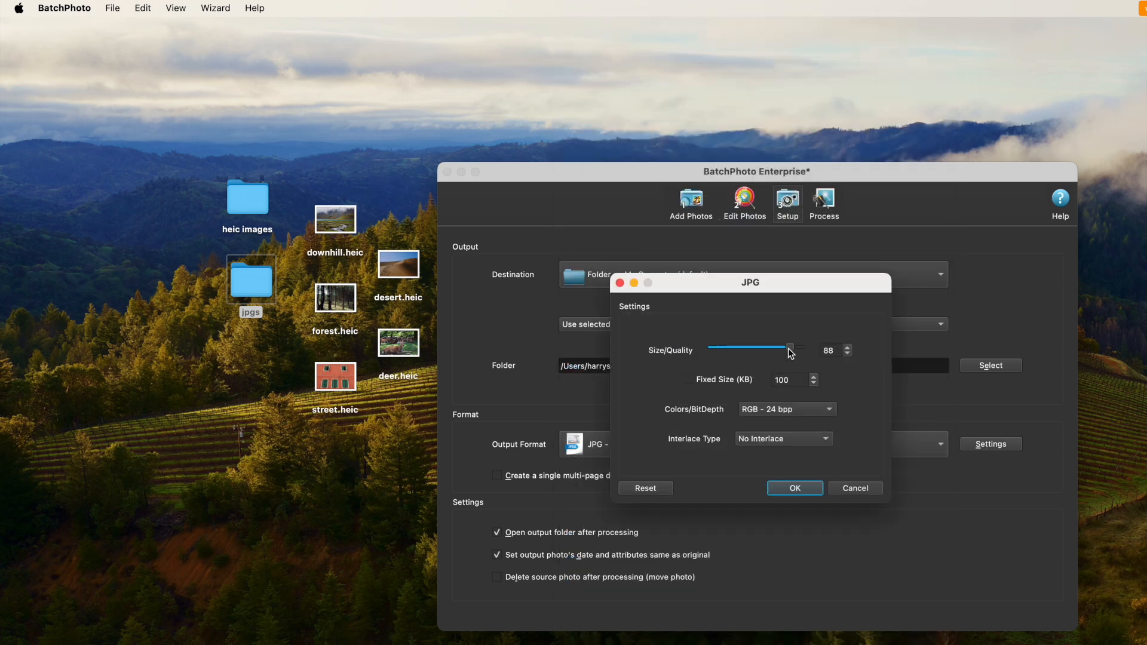
{"action": "left_click", "coordinate": [783, 409]}
{"action": "left_click", "coordinate": [783, 409]}
{"action": "left_click", "coordinate": [789, 488]}
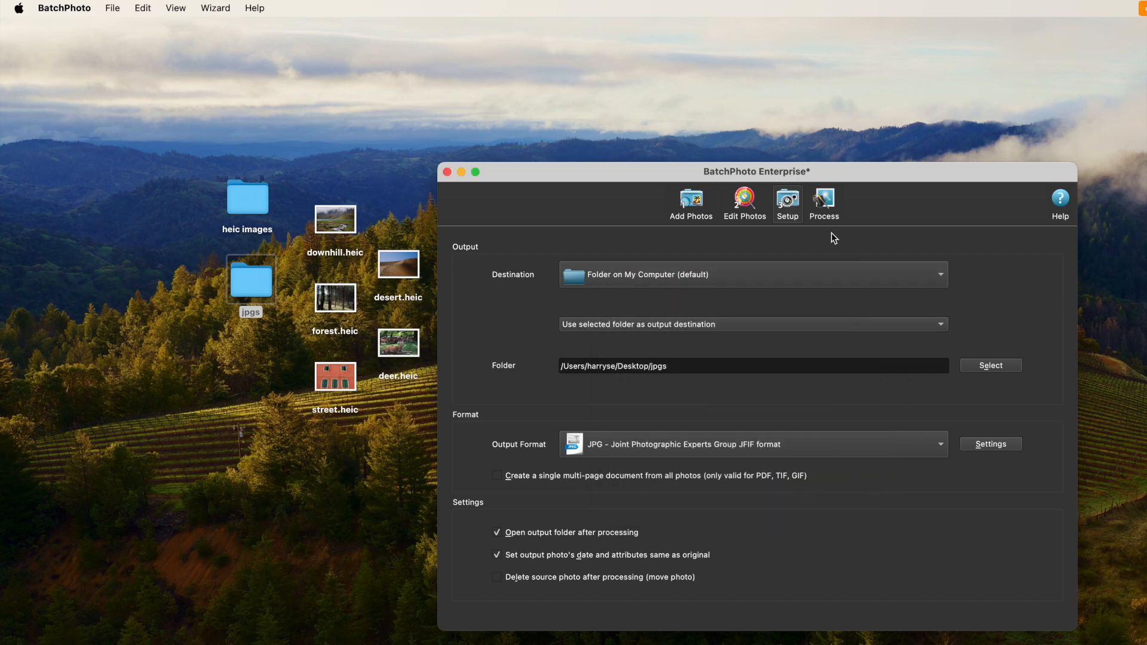
{"action": "left_click", "coordinate": [822, 209]}
{"action": "left_click", "coordinate": [823, 295]}
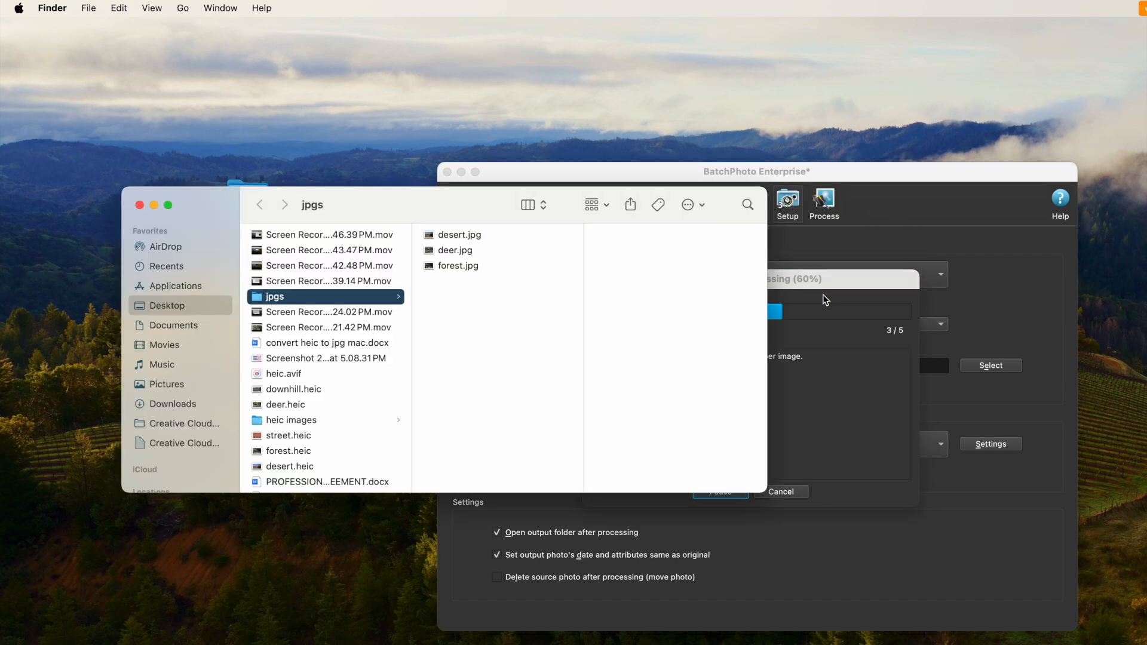
Examine the processed JPG files in the jpgs folder one after another
{"action": "left_click", "coordinate": [457, 235]}
{"action": "key", "text": "Down"}
{"action": "key", "text": "Down"}
{"action": "key", "text": "Down"}
{"action": "key", "text": "Down"}
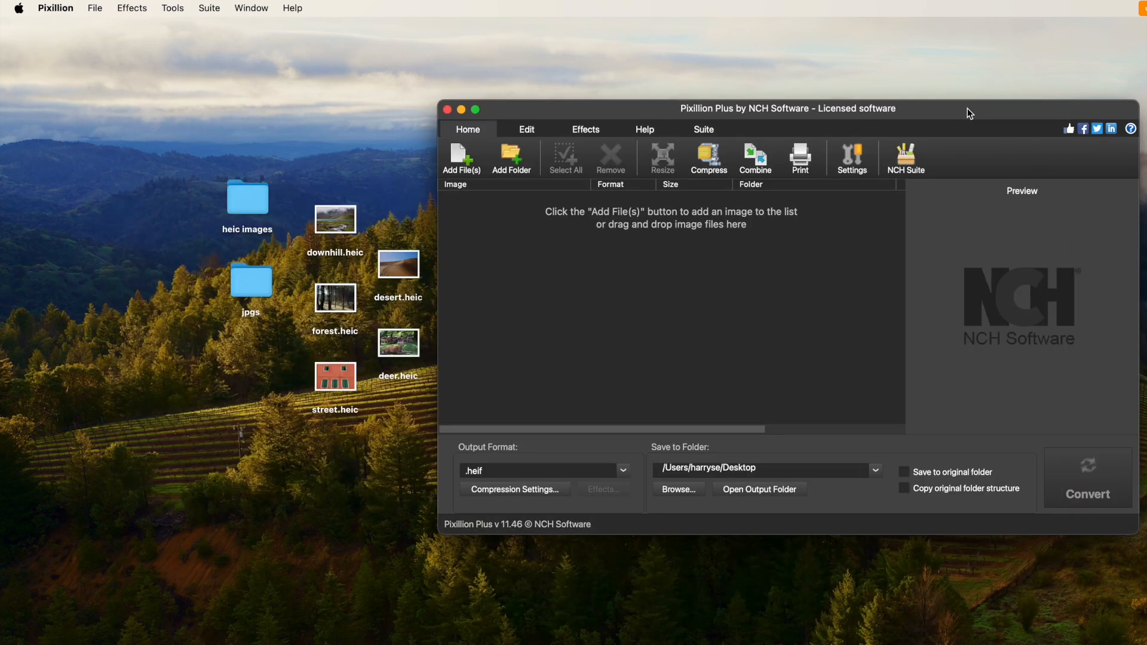
Switch to Pixillion, look over its image editing tools and return to the Home tools
{"action": "left_click_drag", "start_coordinate": [967, 109], "coordinate": [960, 110]}
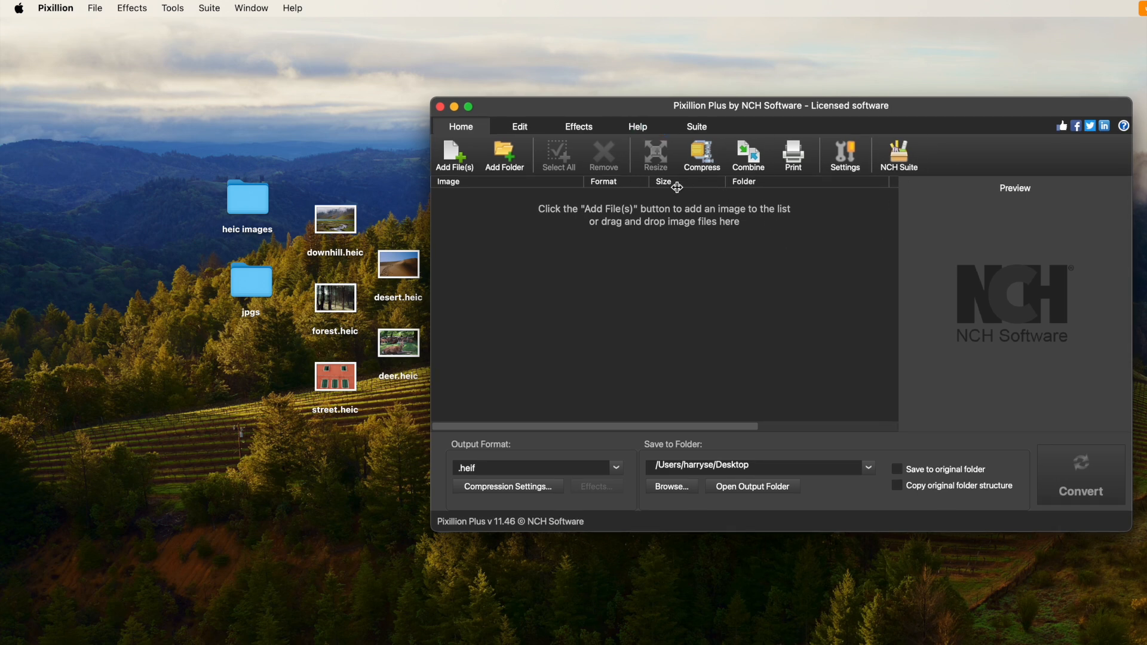
{"action": "left_click", "coordinate": [522, 128]}
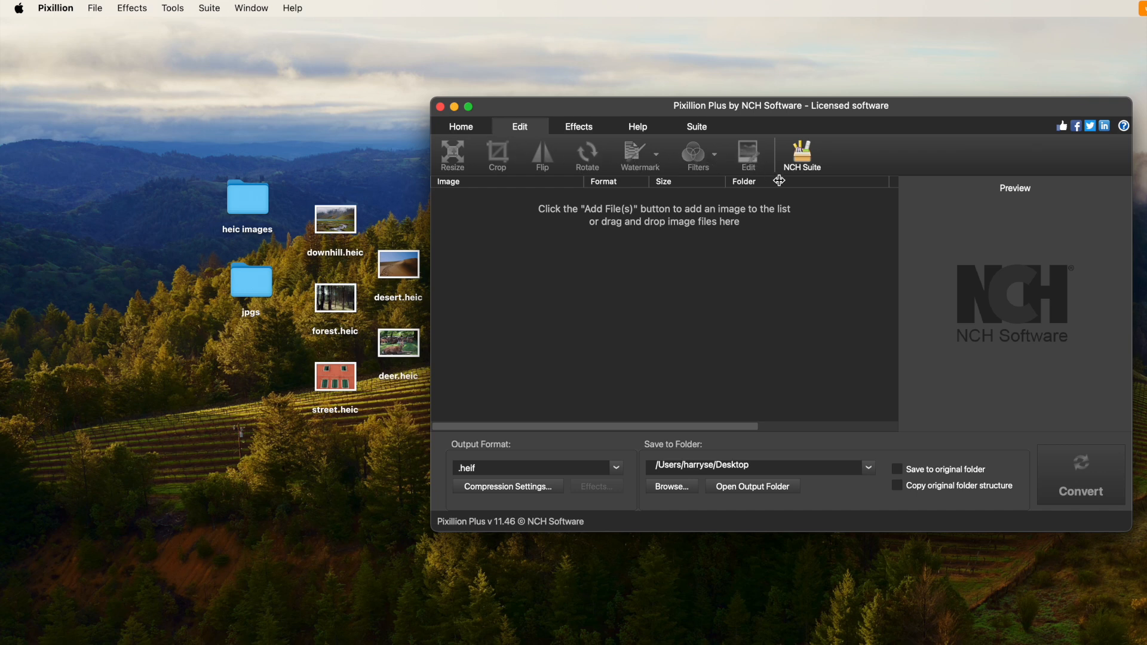
{"action": "left_click", "coordinate": [461, 129]}
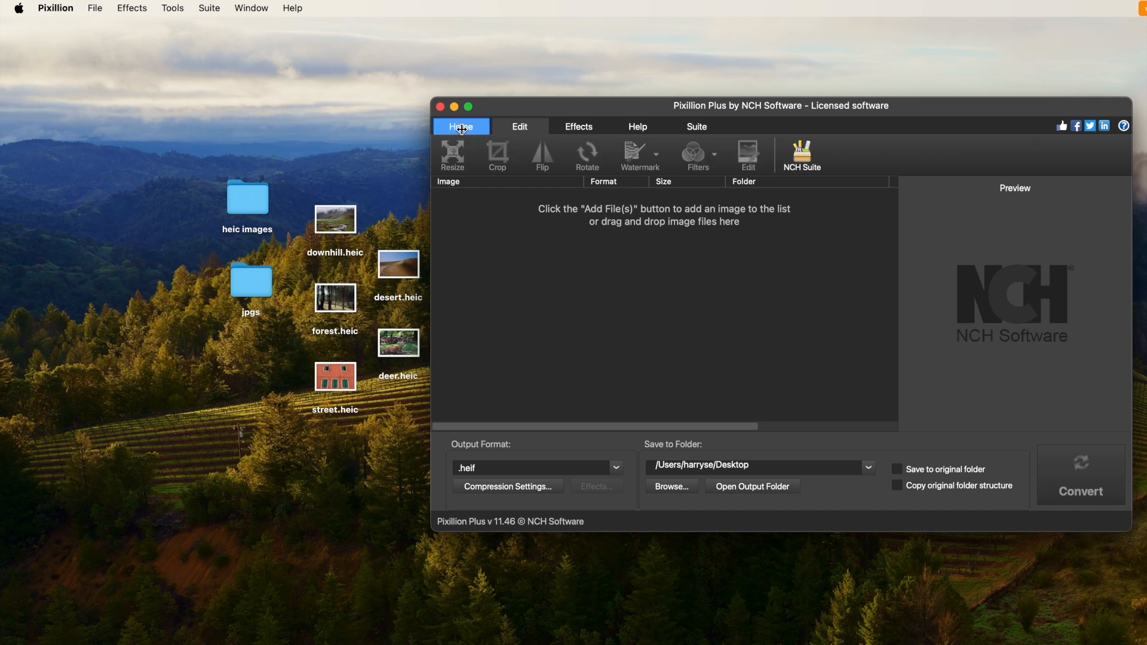
Add the five HEIC photos from the desktop to the conversion list, browse through them and select them all
{"action": "left_click_drag", "start_coordinate": [302, 174], "coordinate": [439, 421]}
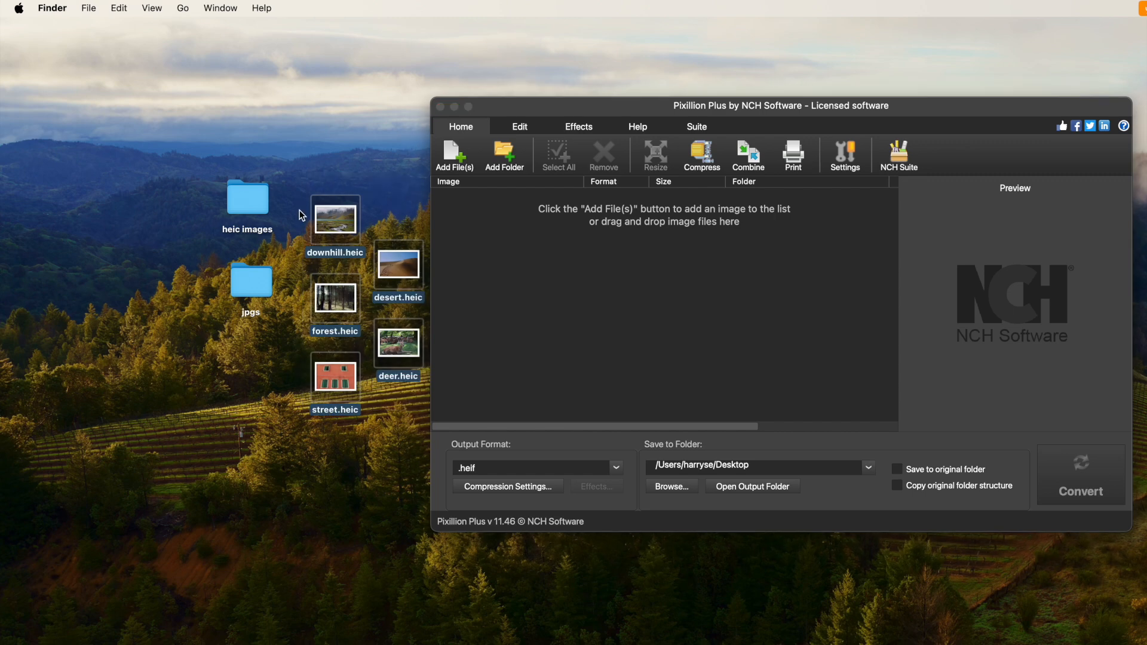
{"action": "left_click_drag", "start_coordinate": [337, 222], "coordinate": [512, 251]}
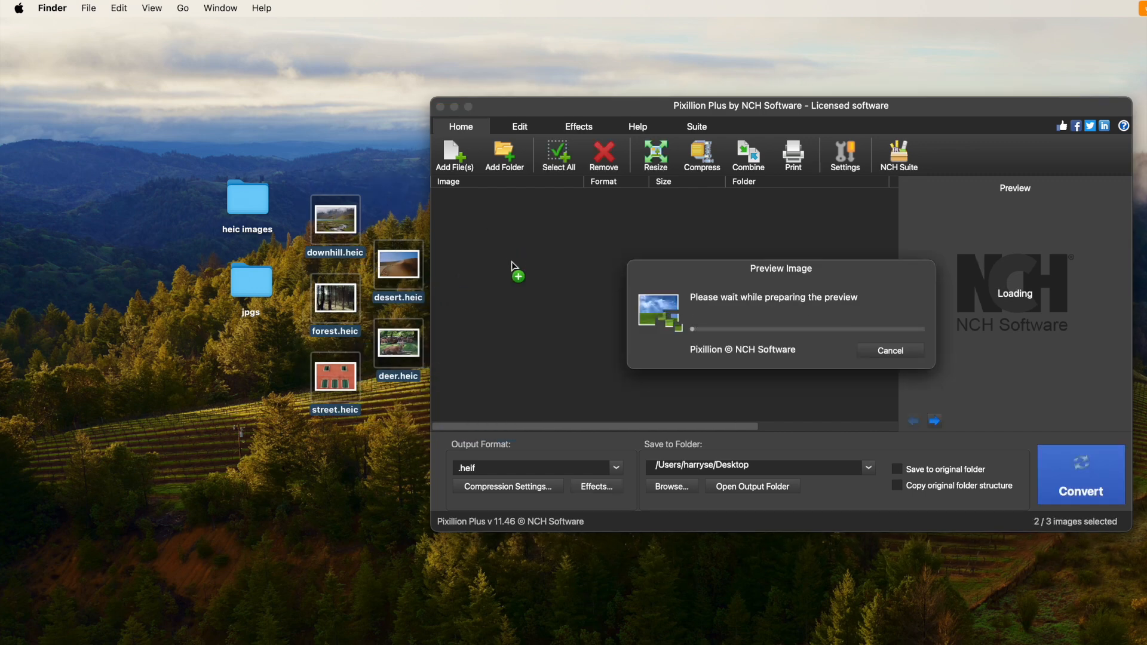
{"action": "left_click", "coordinate": [477, 201]}
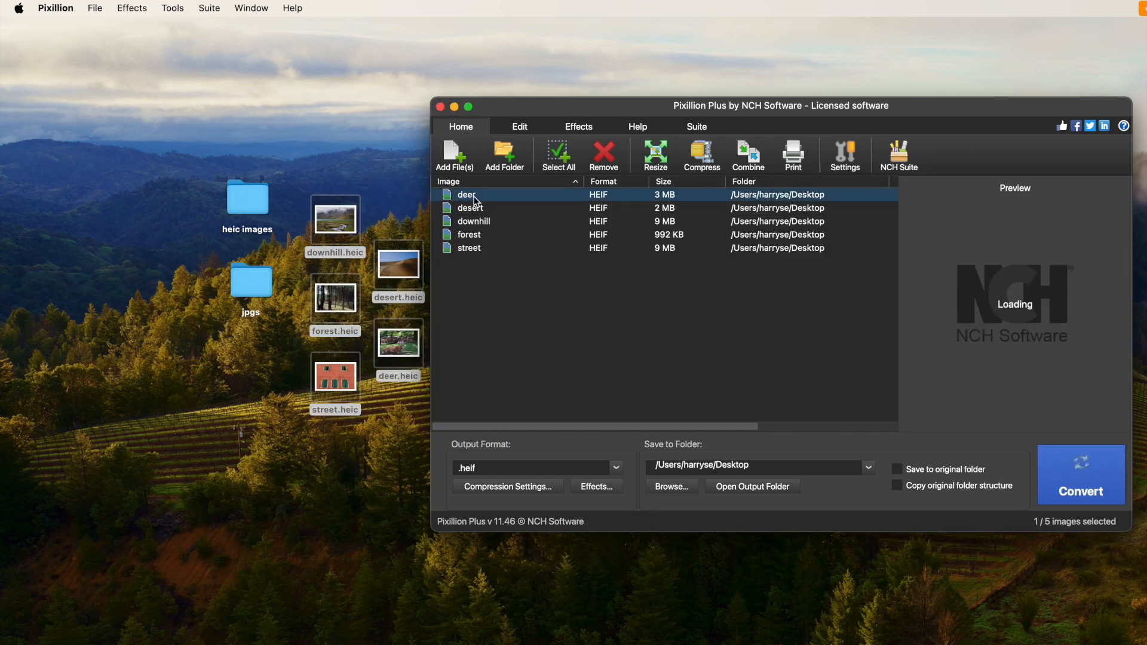
{"action": "key", "text": "Down"}
{"action": "key", "text": "Down"}
{"action": "key", "text": "Down"}
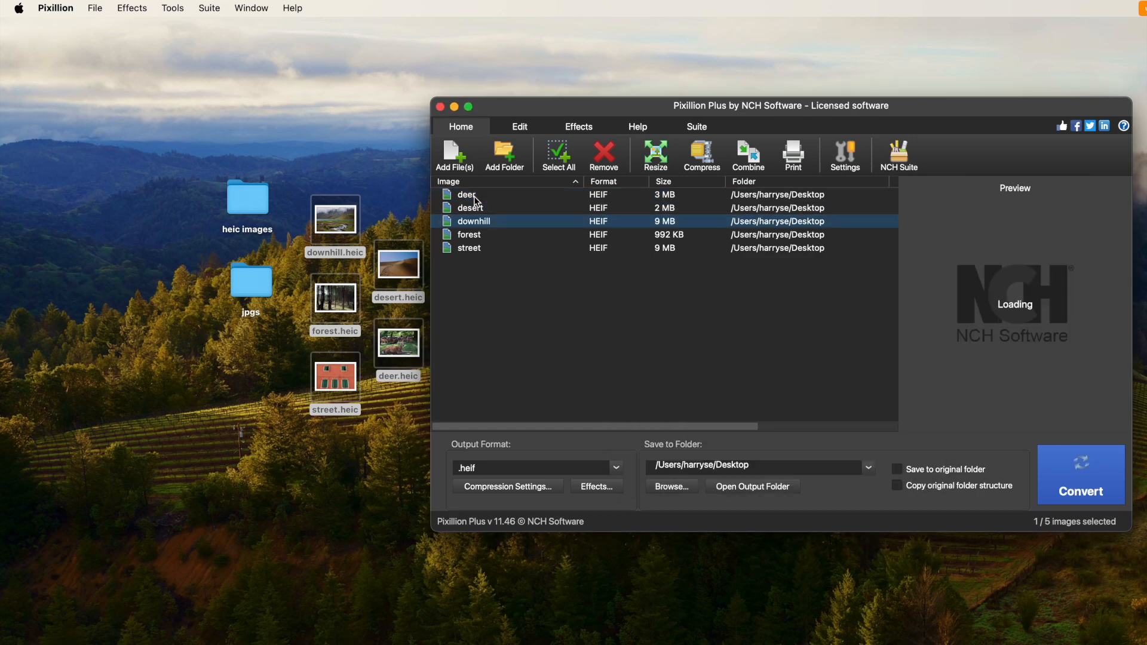
{"action": "key", "text": "Down"}
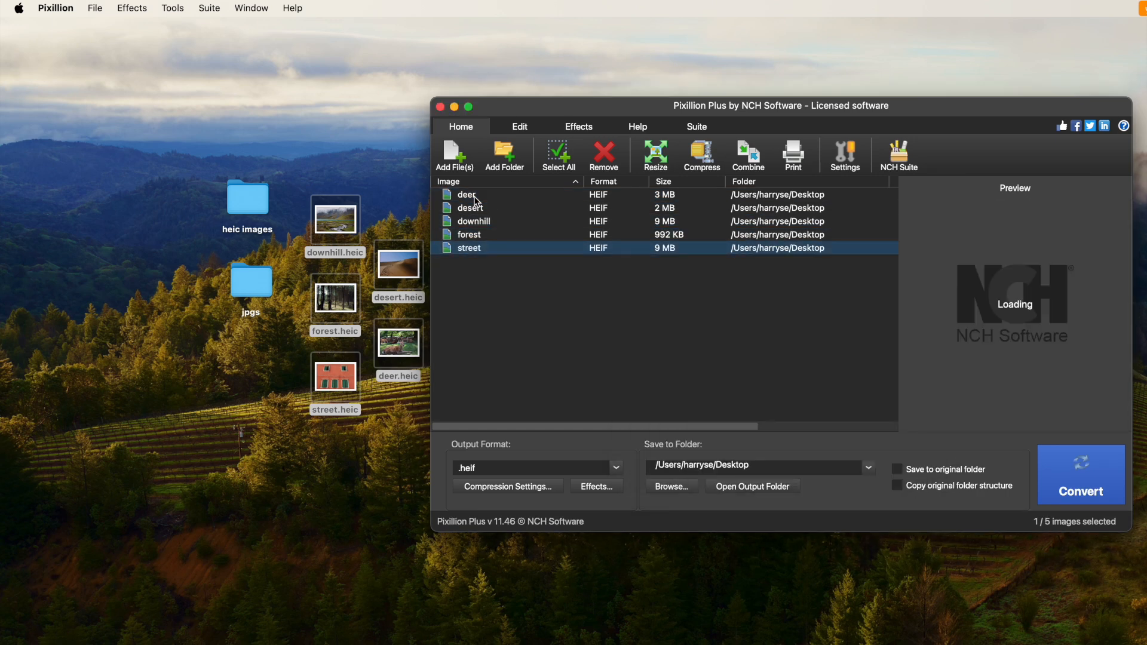
{"action": "left_click_drag", "start_coordinate": [863, 353], "coordinate": [499, 199]}
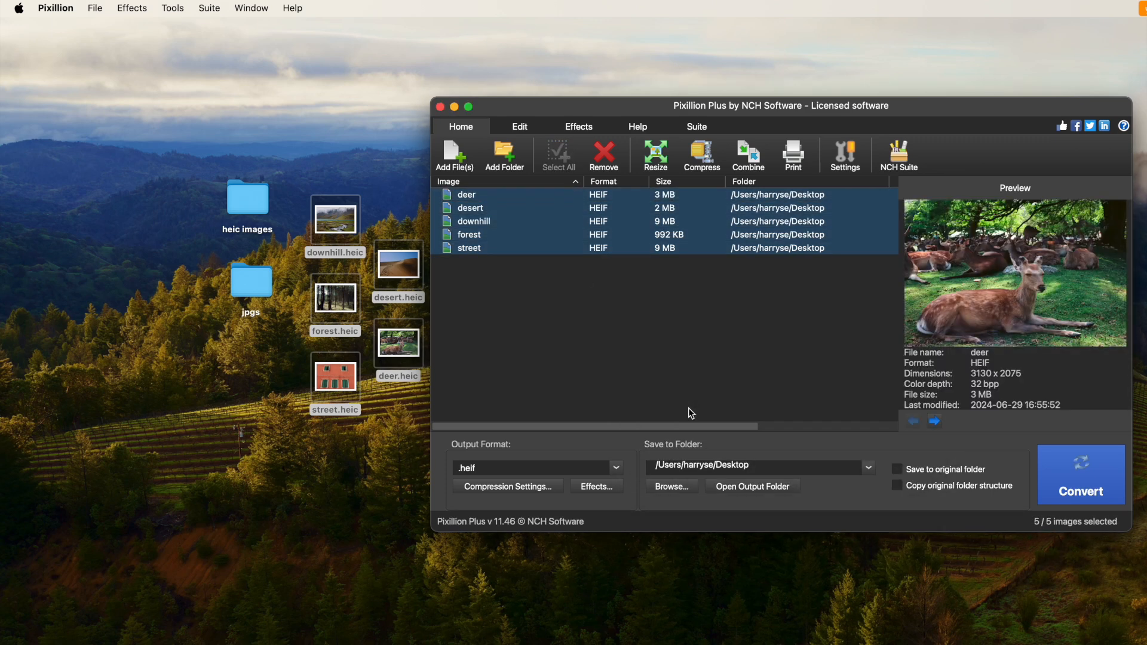
Look through the available image effects, including Watermark Image, and close the effects window without adding any
{"action": "left_click", "coordinate": [606, 491]}
{"action": "scroll", "coordinate": [744, 385], "scroll_direction": "down", "scroll_amount": 10}
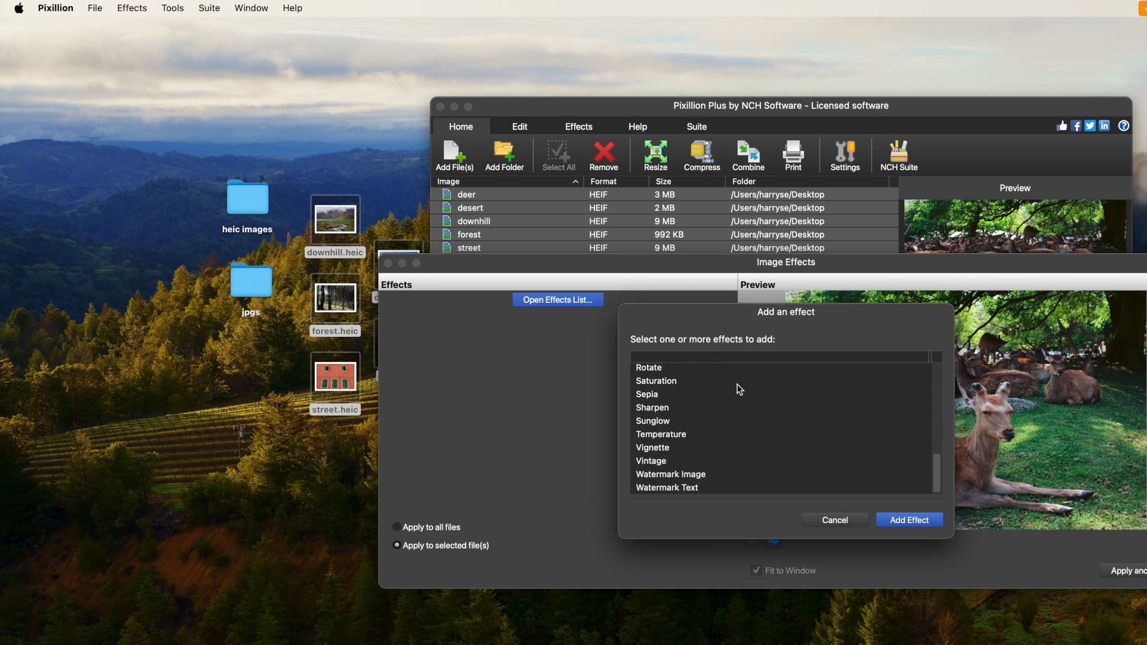
{"action": "left_click", "coordinate": [686, 489]}
{"action": "left_click", "coordinate": [677, 478]}
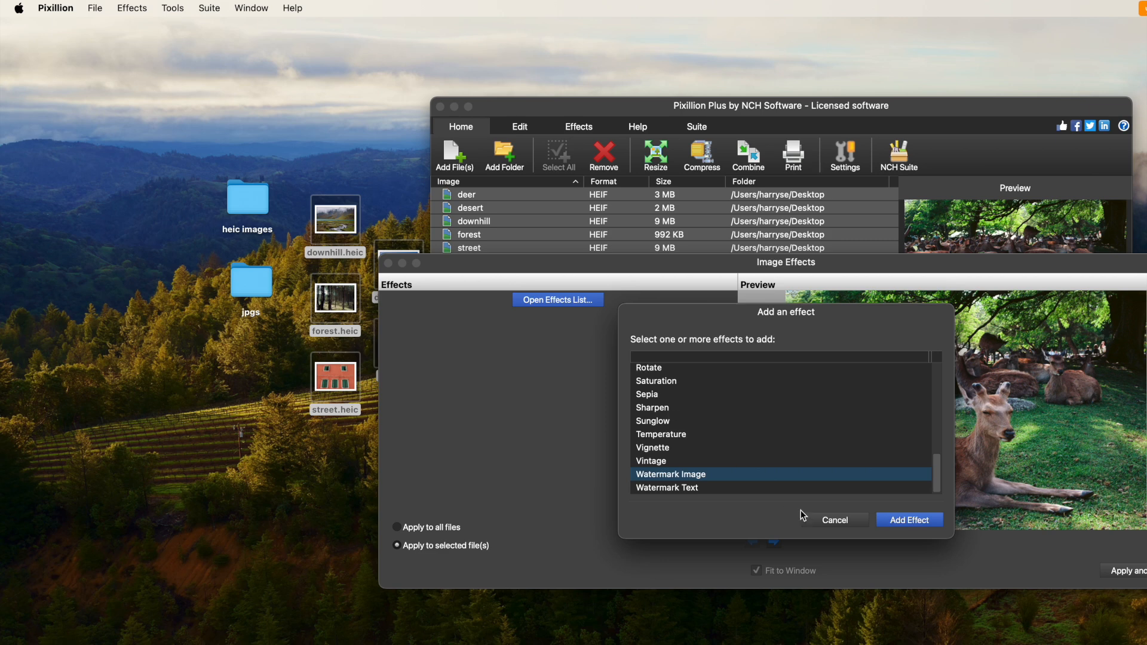
{"action": "left_click", "coordinate": [834, 523]}
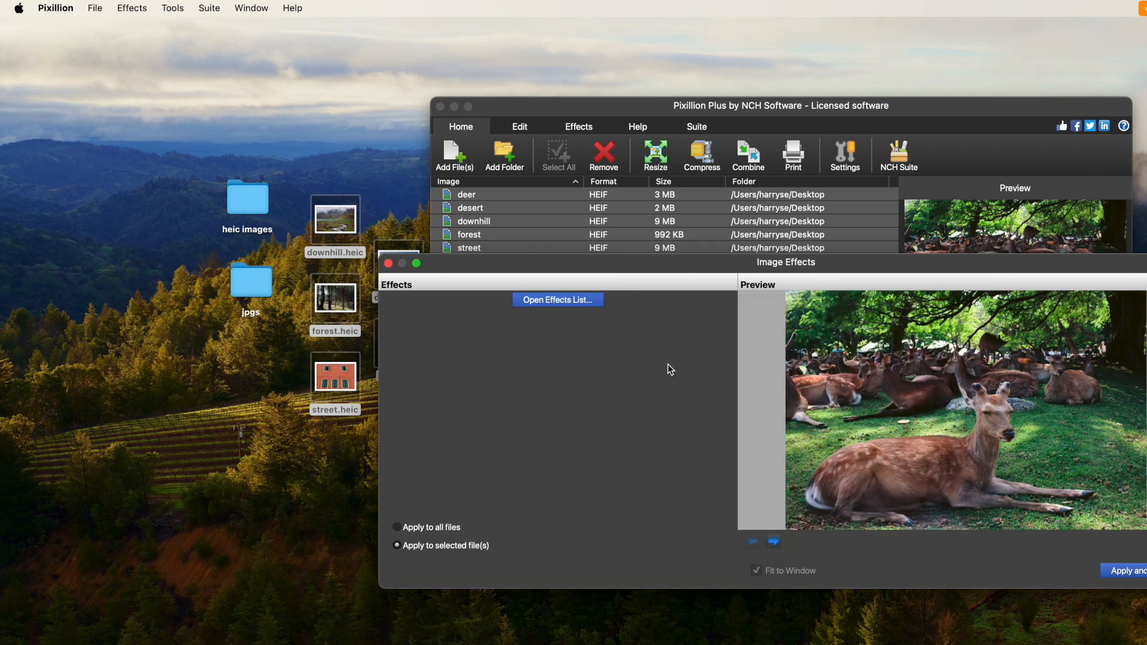
{"action": "left_click", "coordinate": [388, 264]}
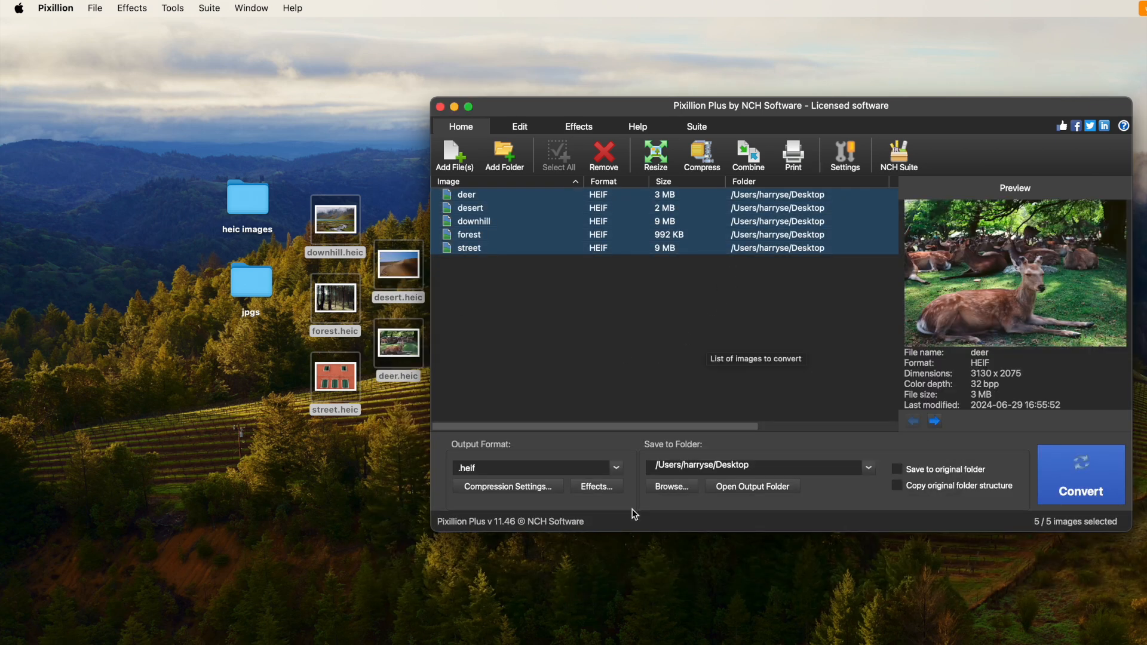
Set the output format to .jpg/.jpeg, adjust the JPEG compression quality and save the compression settings
{"action": "left_click", "coordinate": [617, 469]}
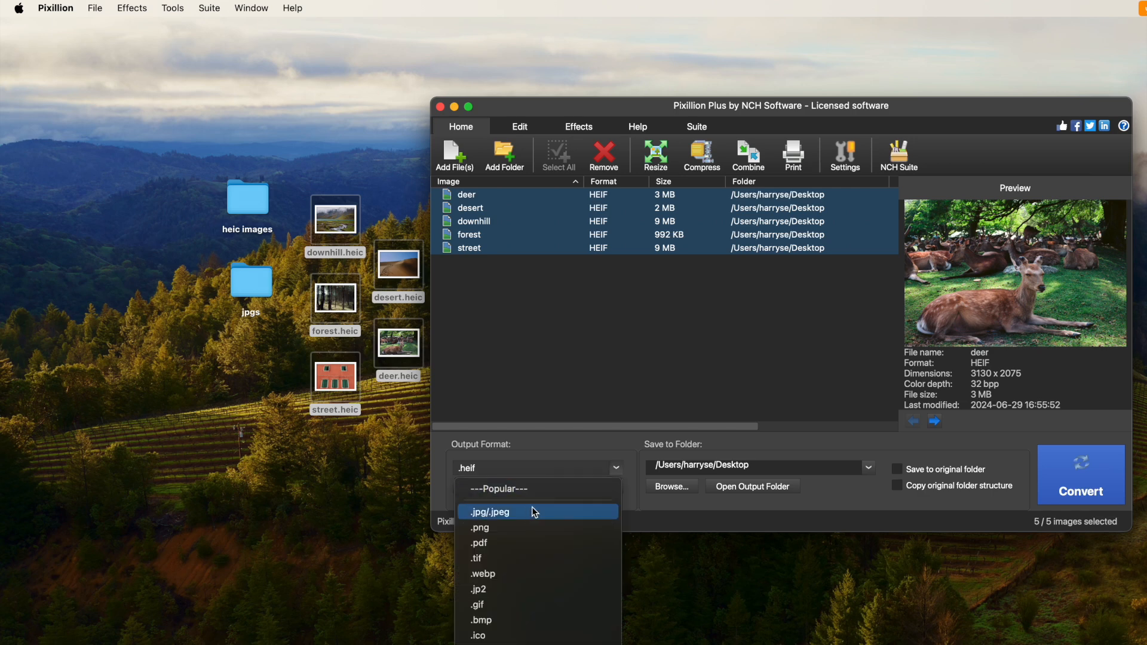
{"action": "left_click", "coordinate": [513, 513]}
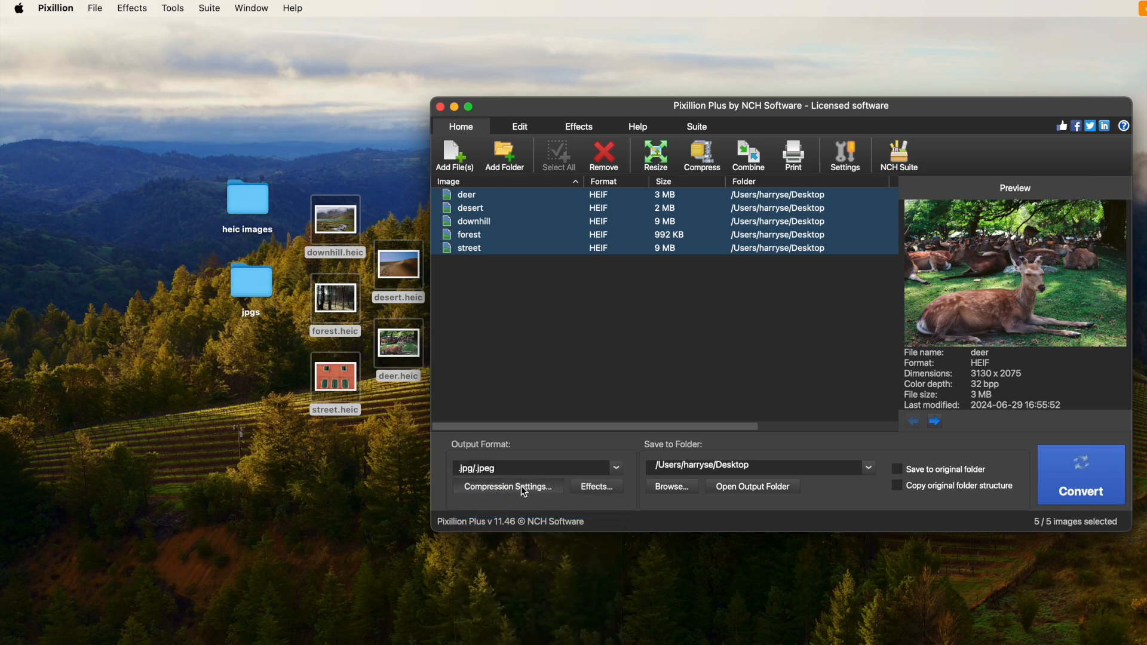
{"action": "left_click", "coordinate": [531, 491]}
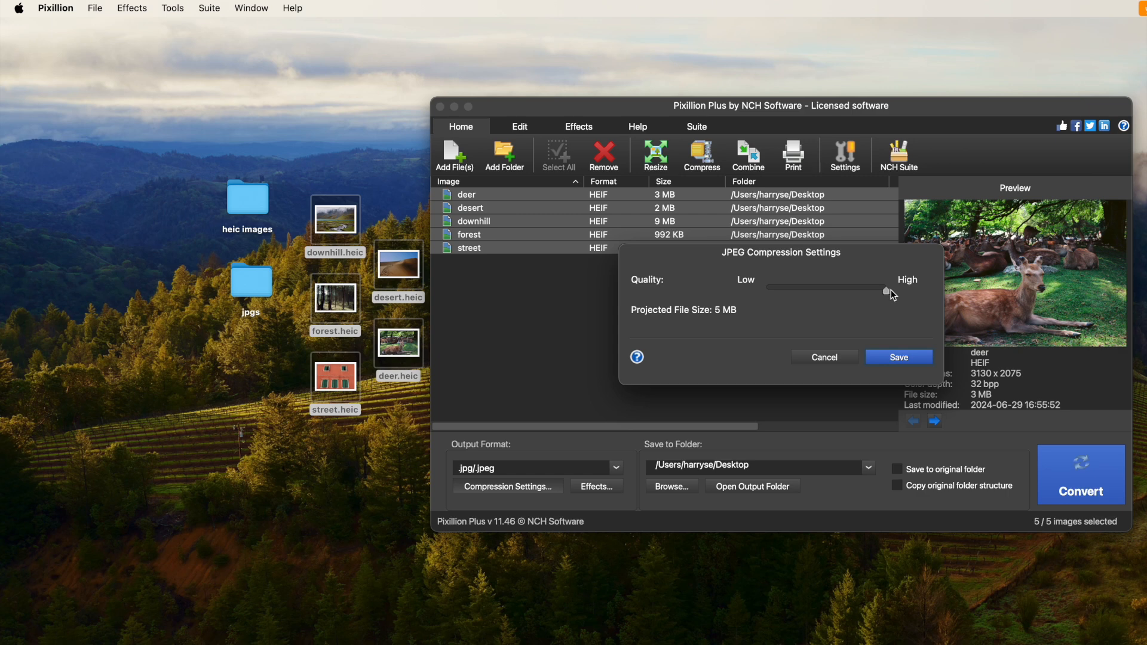
{"action": "left_click_drag", "start_coordinate": [808, 290], "coordinate": [859, 291]}
{"action": "left_click", "coordinate": [898, 357]}
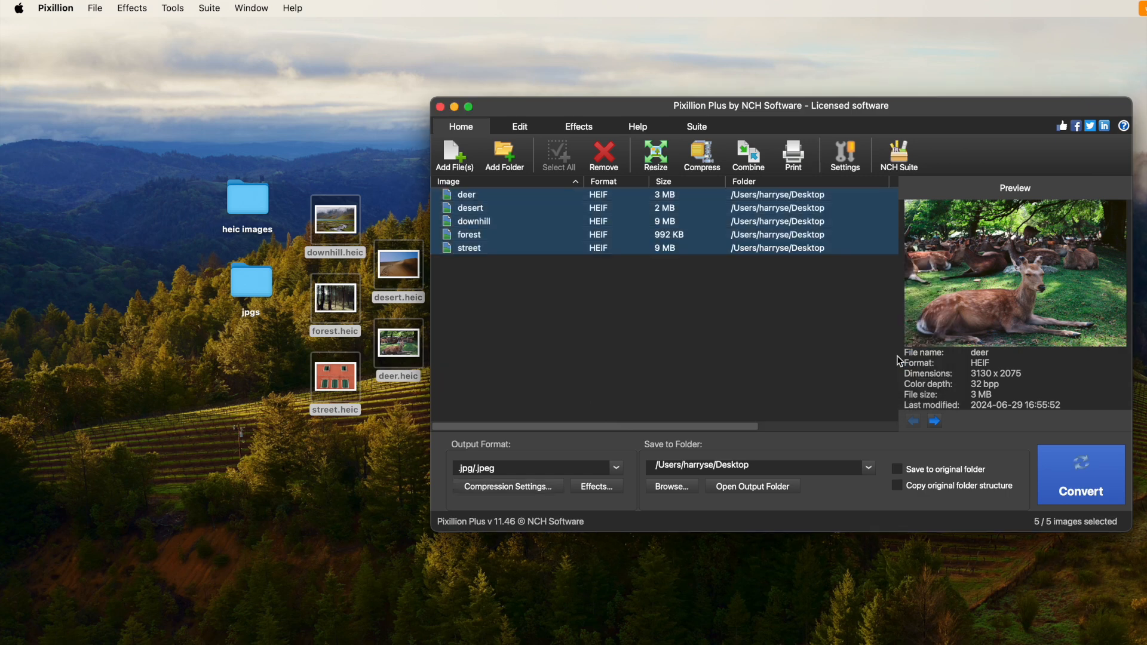
Set the save location to the jpgs folder on the desktop and convert the five selected images
{"action": "left_click", "coordinate": [669, 485]}
{"action": "left_click", "coordinate": [987, 492]}
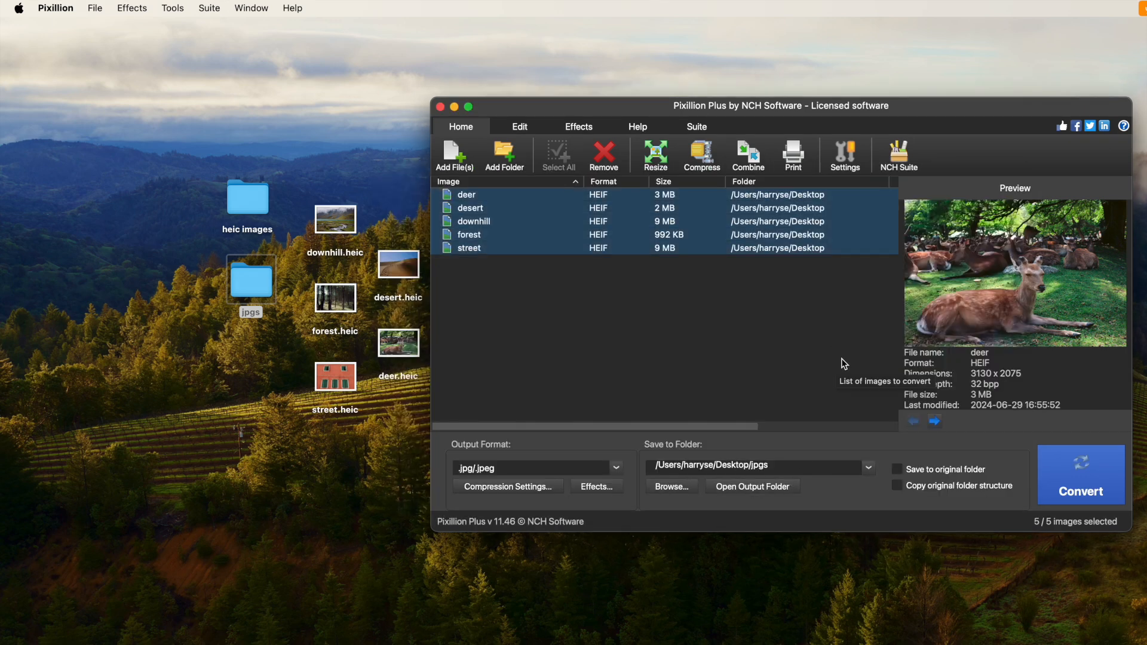
{"action": "left_click", "coordinate": [1071, 487]}
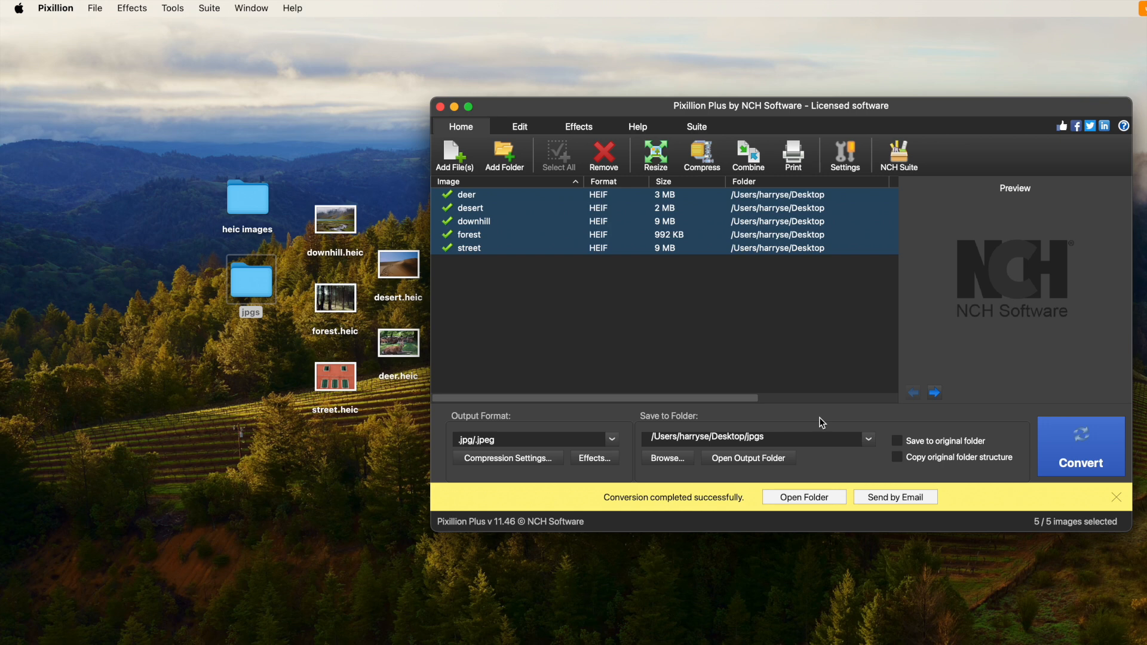
Open the jpgs folder on the desktop and examine the converted JPEG files one after another
{"action": "left_click", "coordinate": [247, 284]}
{"action": "double_click", "coordinate": [247, 283]}
{"action": "left_click", "coordinate": [436, 236]}
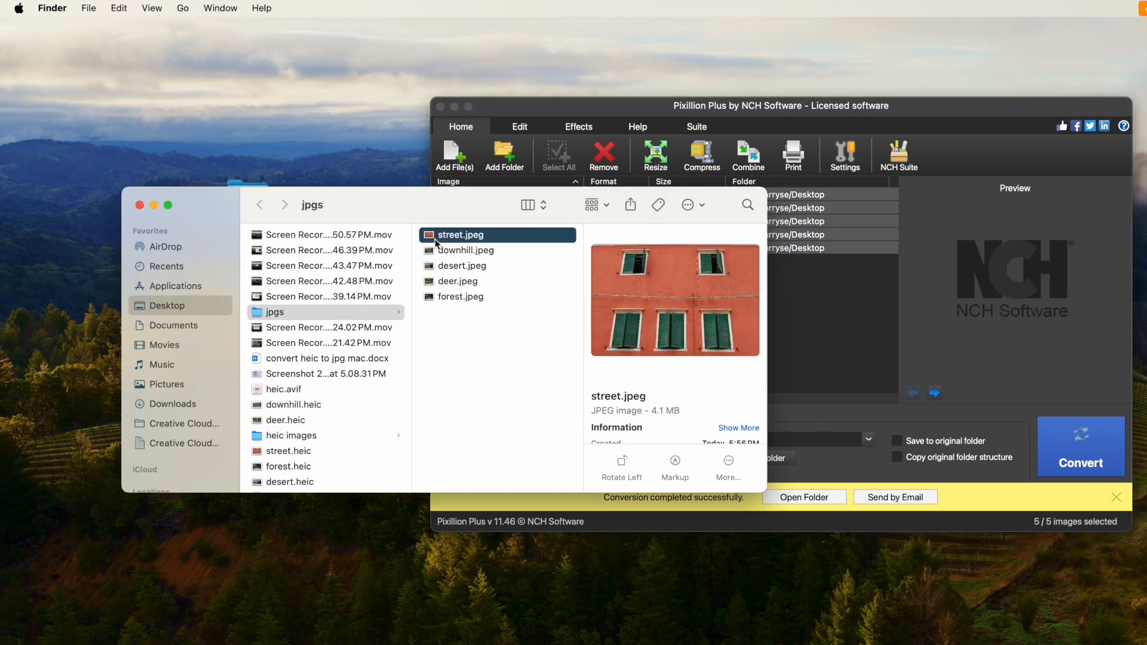
{"action": "key", "text": "Down"}
{"action": "key", "text": "Down"}
{"action": "key", "text": "Down"}
{"action": "key", "text": "Down"}
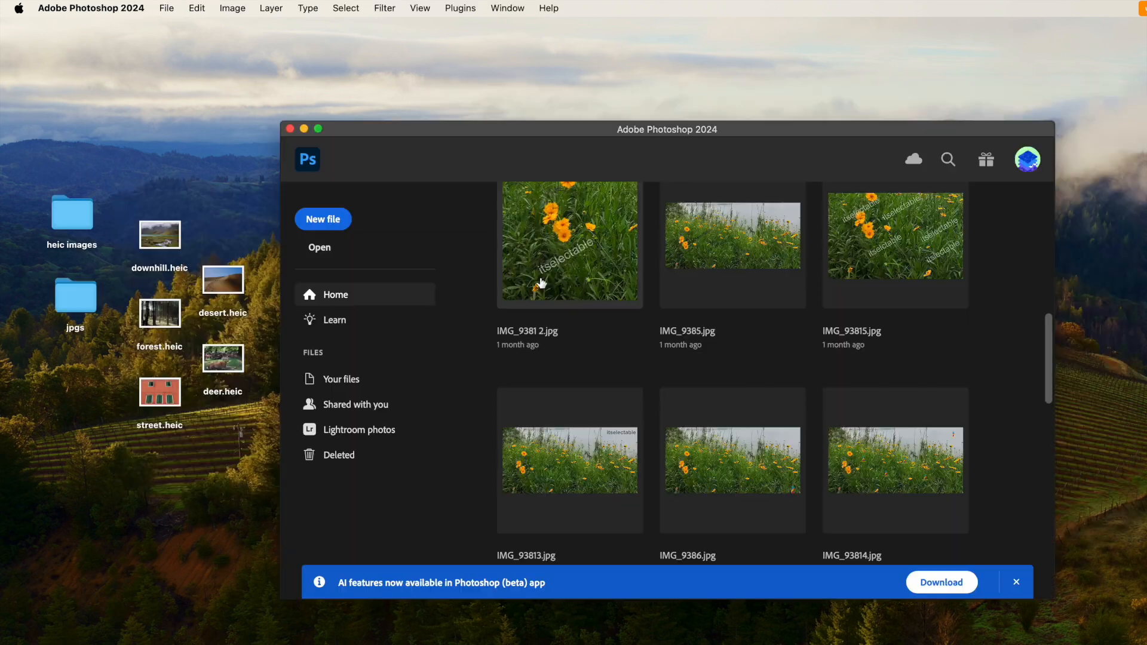
Switch to Adobe Photoshop, start the Image Processor script and choose the desktop's heic images folder as the source
{"action": "left_click", "coordinate": [166, 8]}
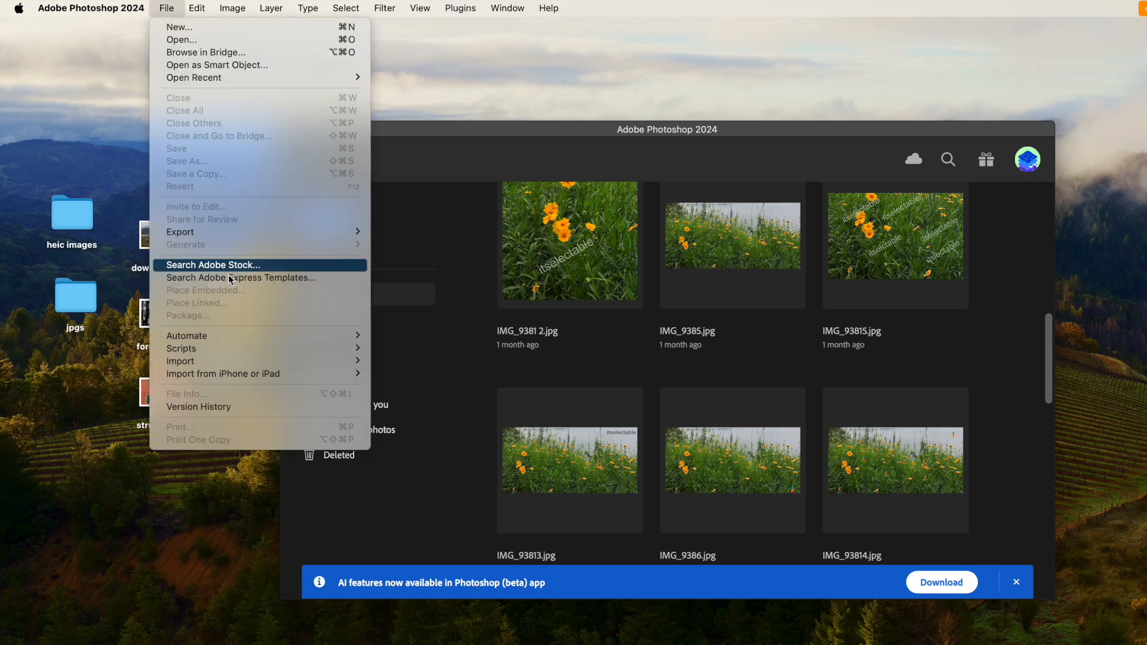
{"action": "mouse_move", "coordinate": [259, 353]}
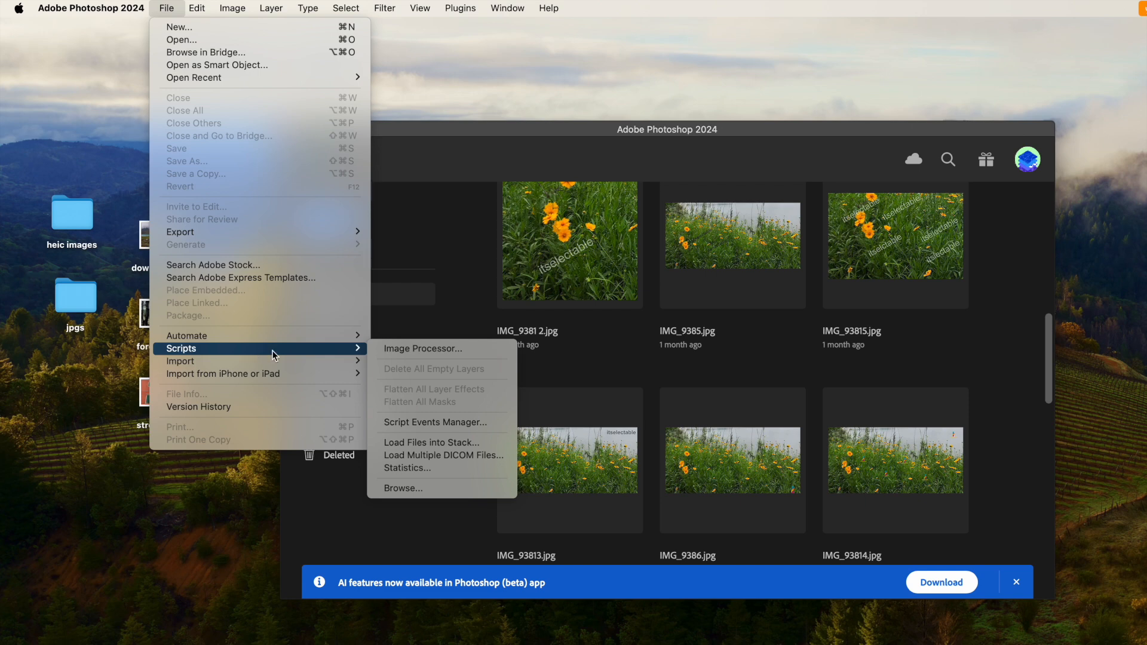
{"action": "left_click", "coordinate": [400, 350]}
{"action": "left_click_drag", "start_coordinate": [768, 256], "coordinate": [622, 147]}
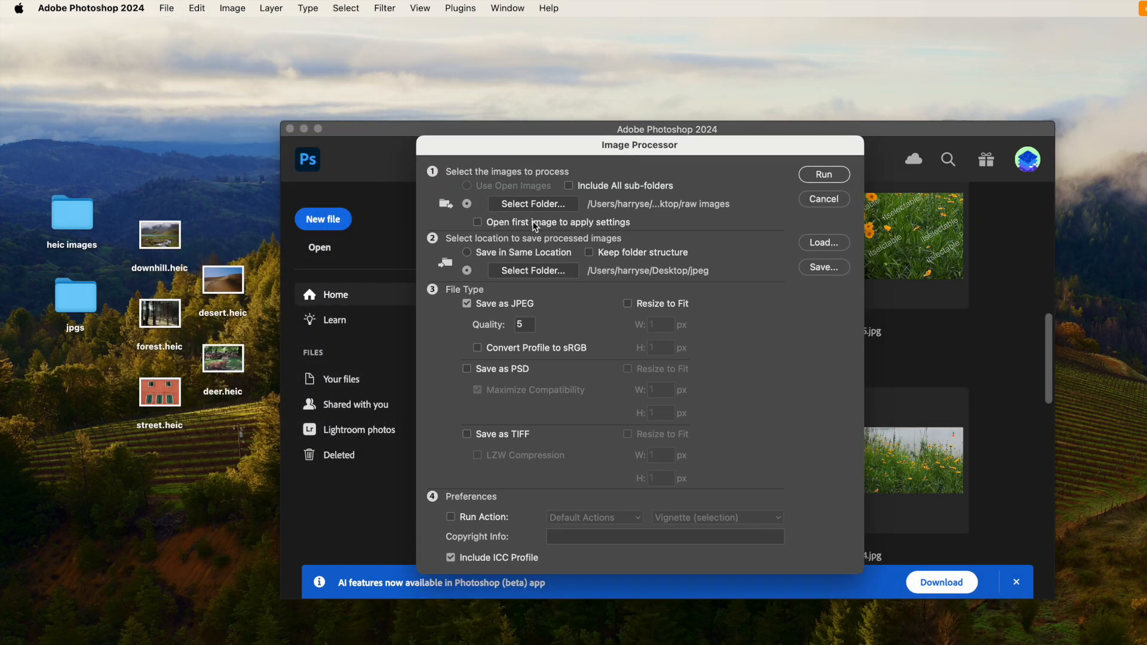
{"action": "left_click", "coordinate": [528, 203]}
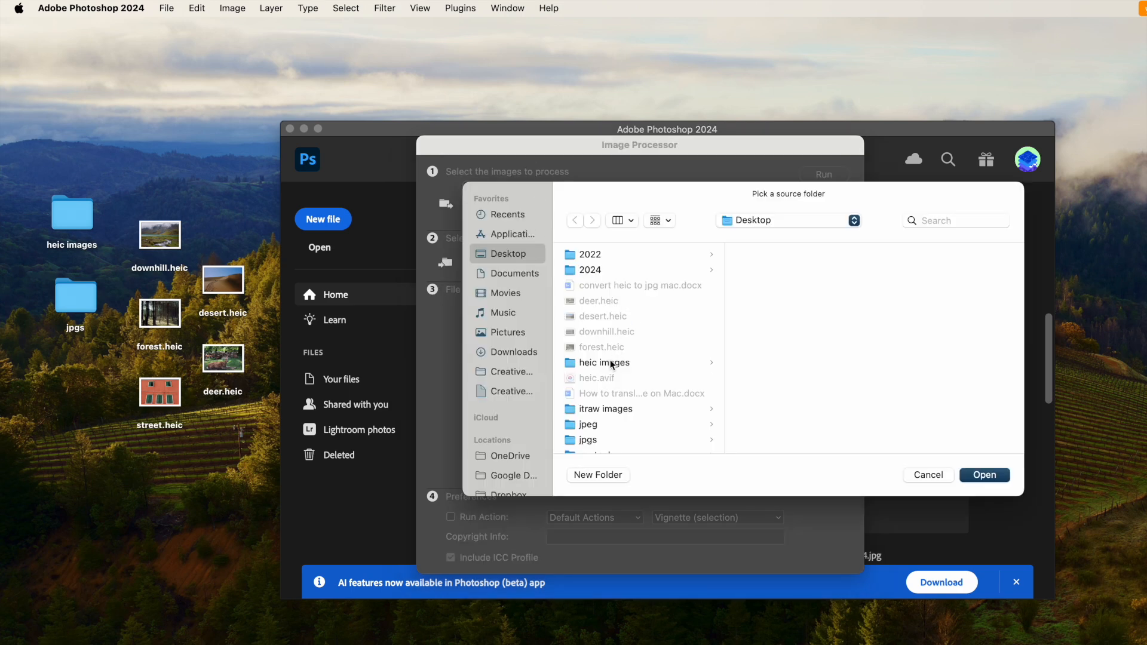
{"action": "left_click", "coordinate": [613, 365]}
{"action": "left_click", "coordinate": [983, 476]}
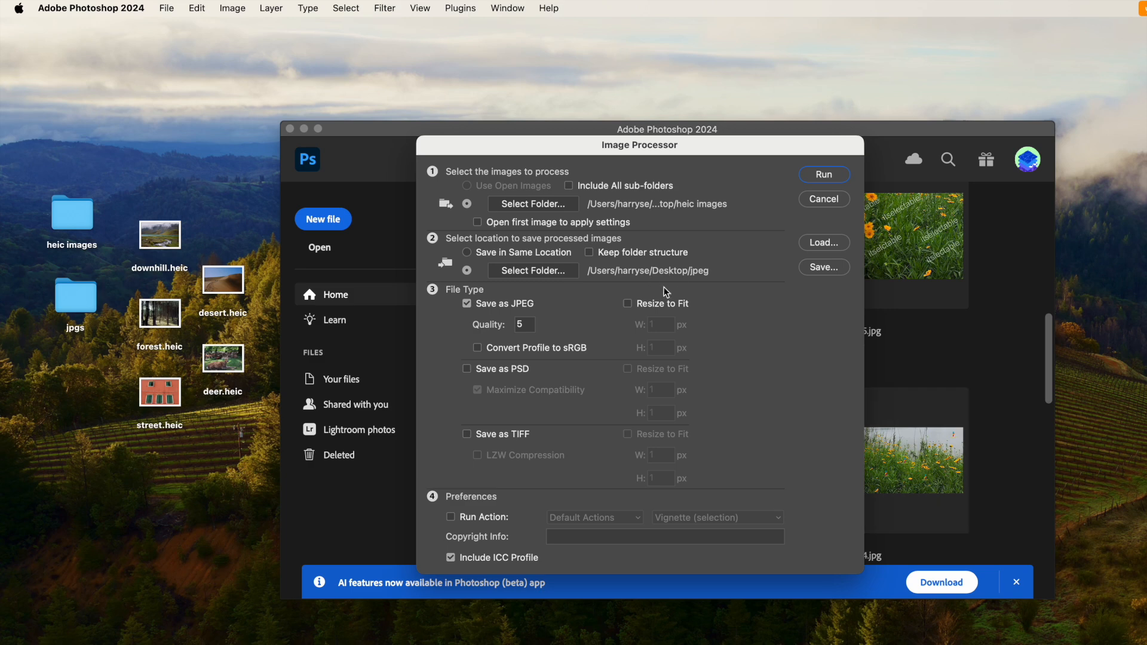
Set the destination to the jpgs folder on the desktop and run the processor with Save as JPEG and no resizing
{"action": "left_click", "coordinate": [538, 275]}
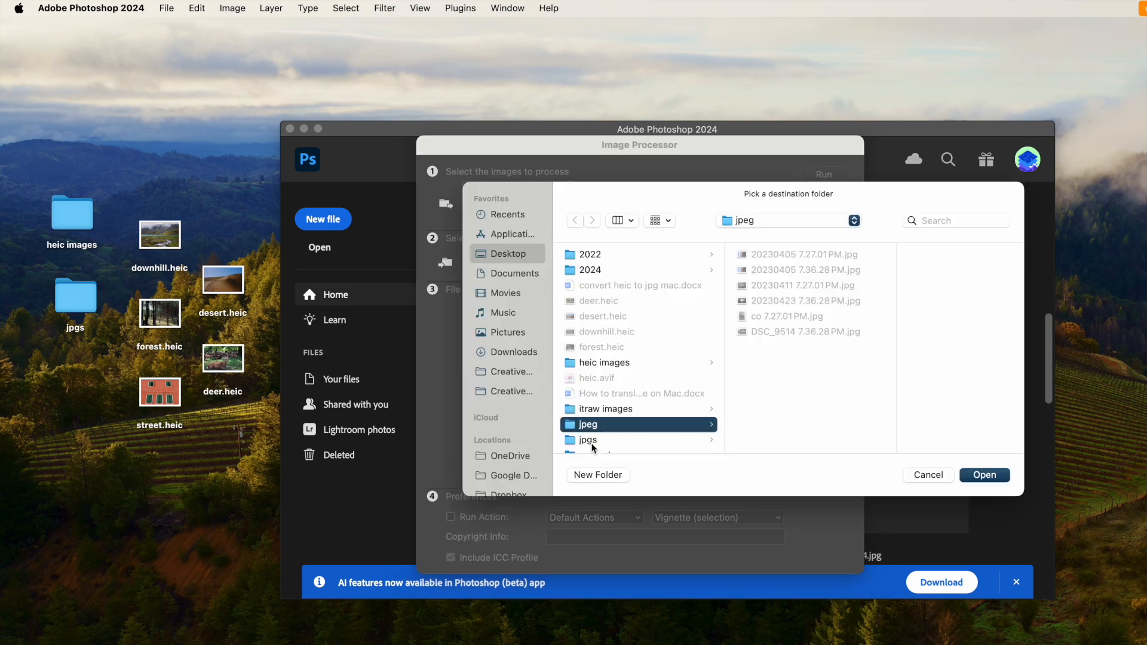
{"action": "left_click", "coordinate": [593, 442]}
{"action": "left_click", "coordinate": [984, 475]}
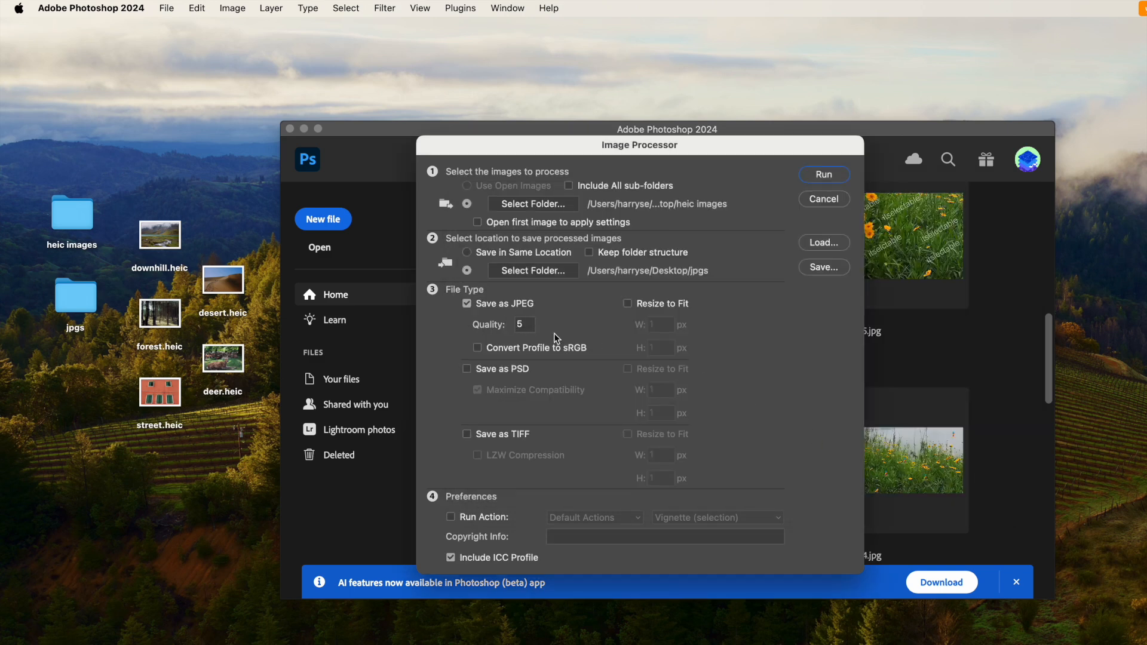
{"action": "left_click", "coordinate": [628, 304]}
{"action": "left_click", "coordinate": [628, 306]}
{"action": "left_click", "coordinate": [823, 175]}
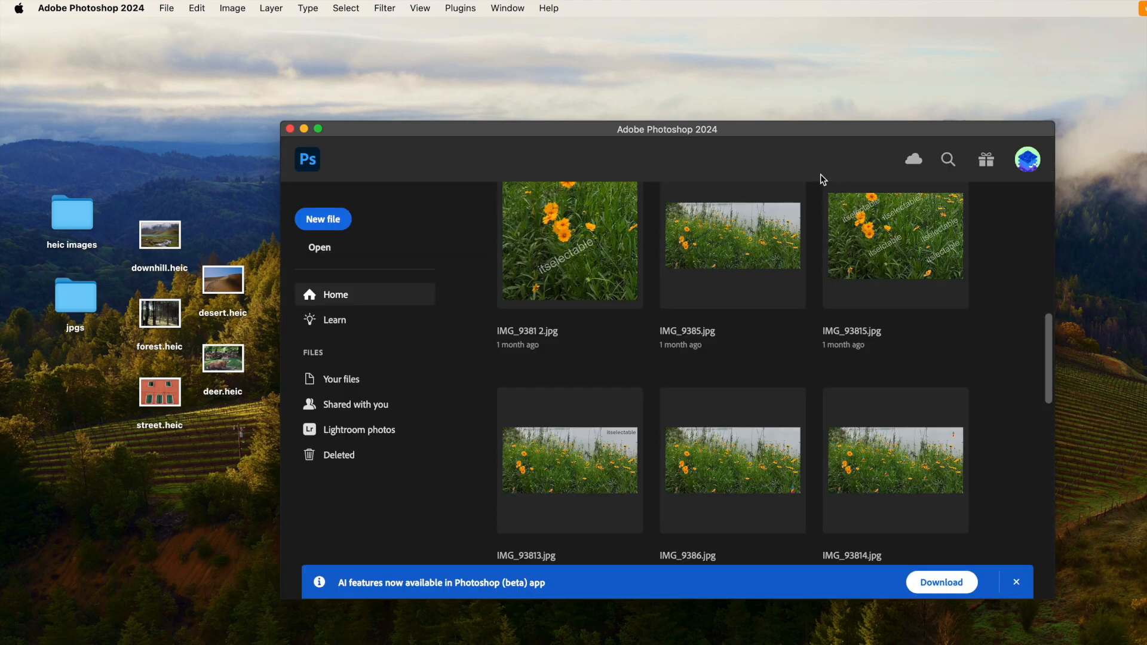
Open the JPEG subfolder inside the jpgs folder and examine the JPG files produced by Photoshop
{"action": "double_click", "coordinate": [71, 300]}
{"action": "left_click", "coordinate": [442, 235]}
{"action": "left_click", "coordinate": [605, 239]}
{"action": "key", "text": "Down"}
{"action": "key", "text": "Down"}
{"action": "key", "text": "Down"}
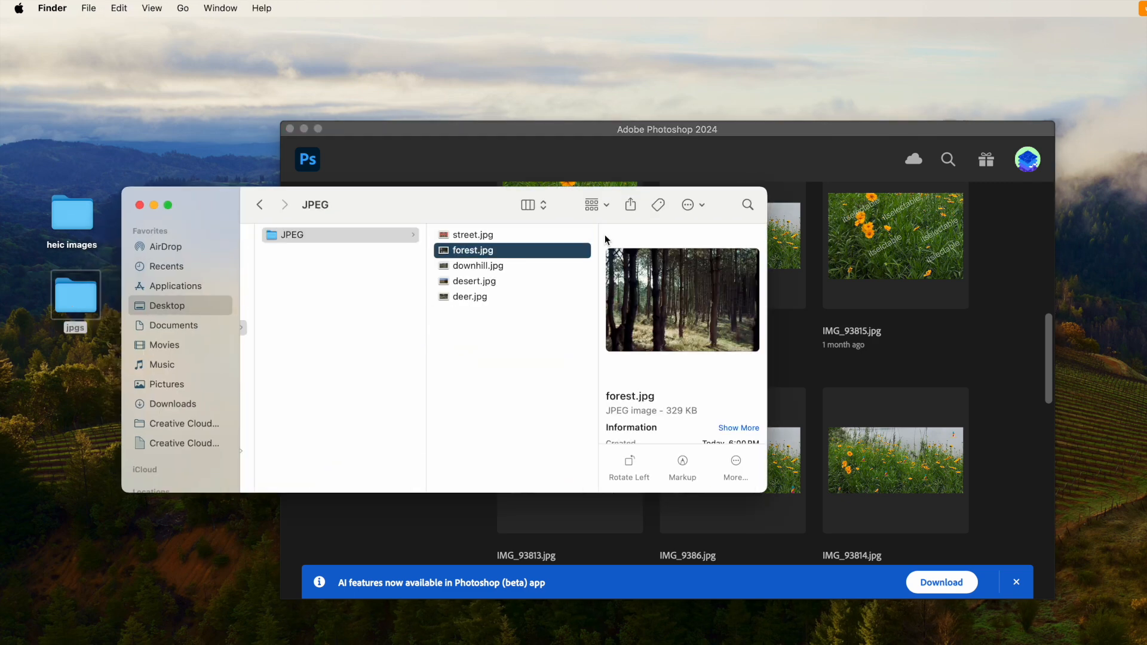